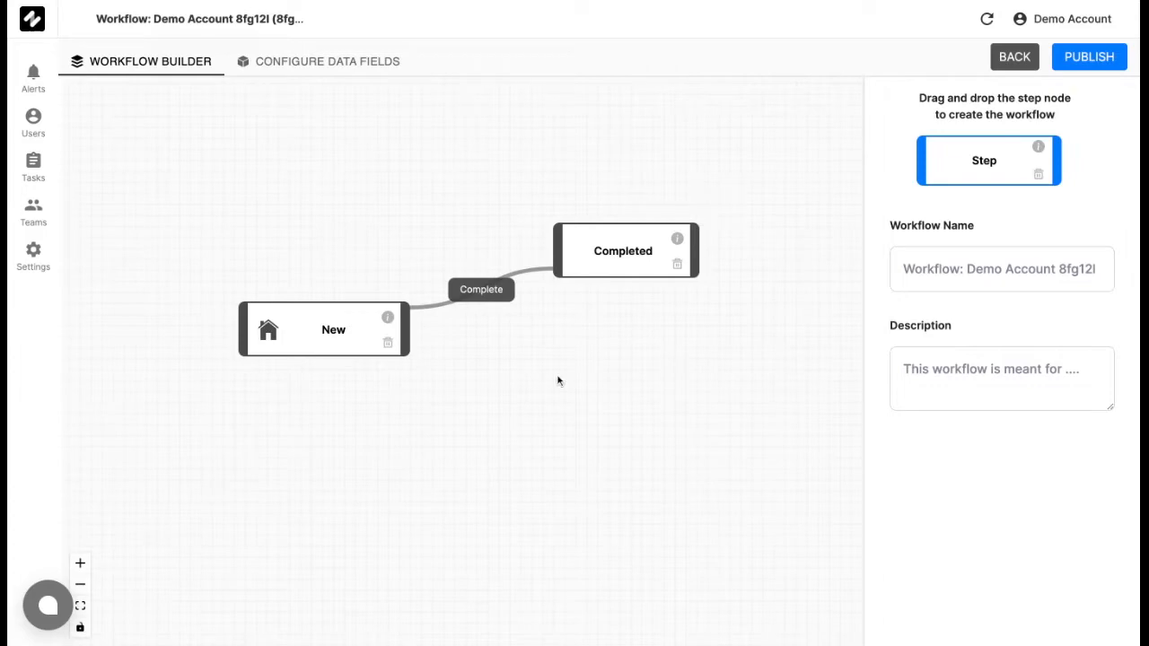
Step: Spread the New and Completed steps apart on the canvas and rename the New step as Farmer Details
drag(342, 346, 277, 221)
drag(617, 267, 631, 420)
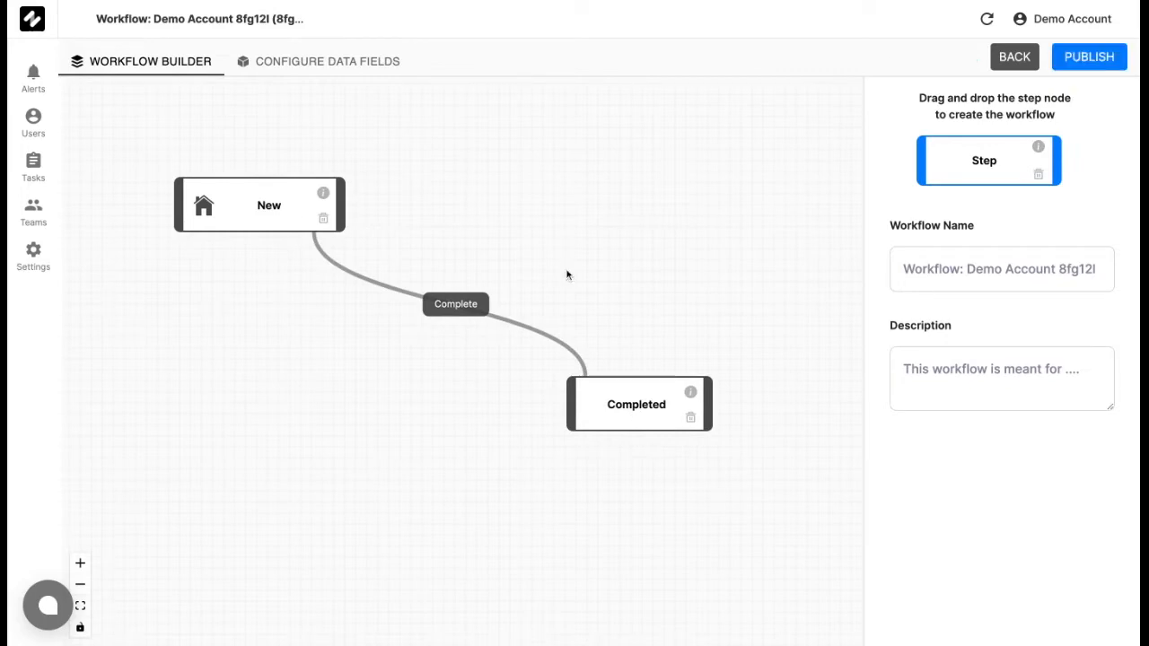
click(297, 211)
double_click(1071, 179)
text(Farmer Deatt)
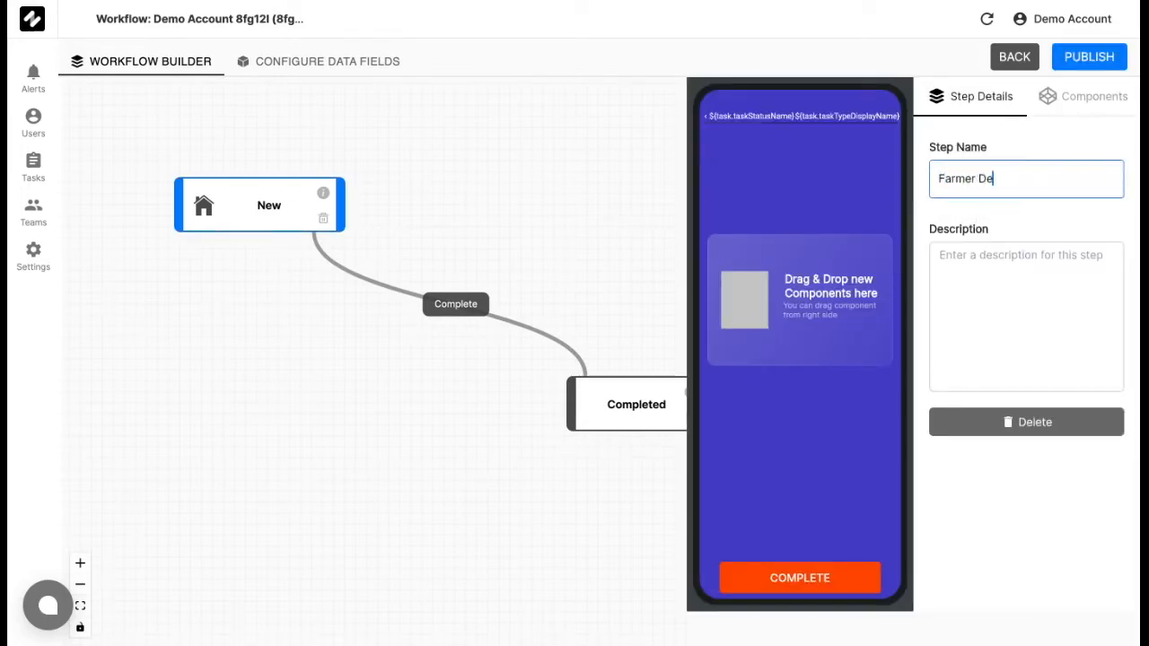
key(BackSpace)
key(BackSpace)
key(BackSpace)
text(t)
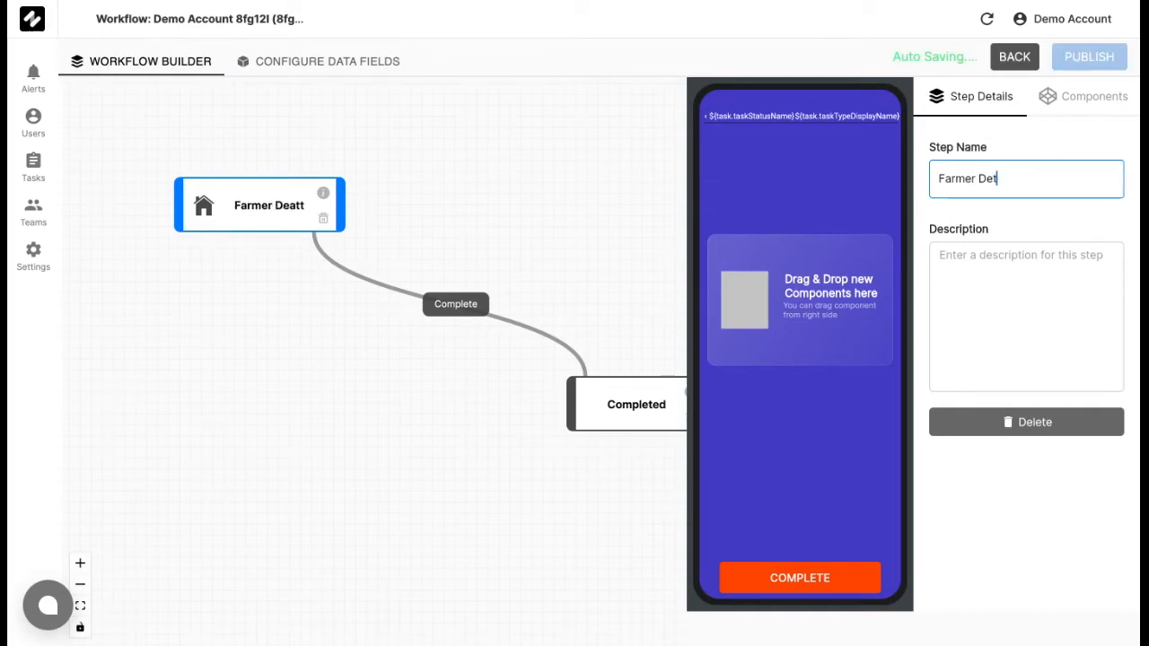
text(ails)
click(634, 223)
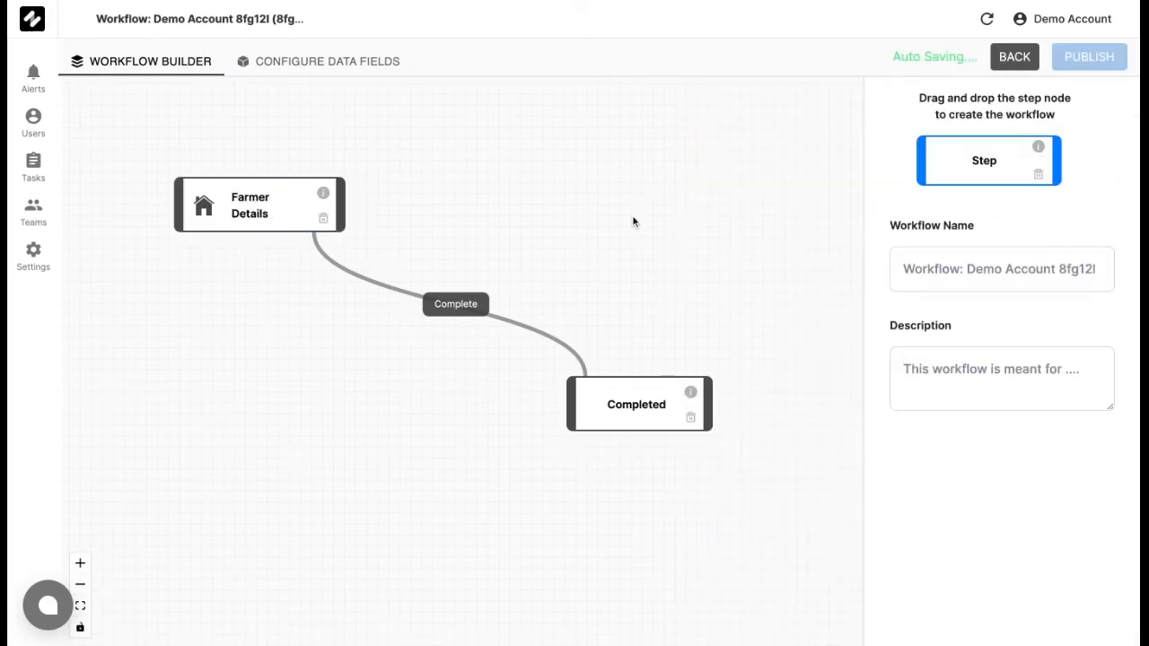
Step: Add a new step to the canvas beside Farmer Details and name it Collect Requests
drag(974, 172, 584, 249)
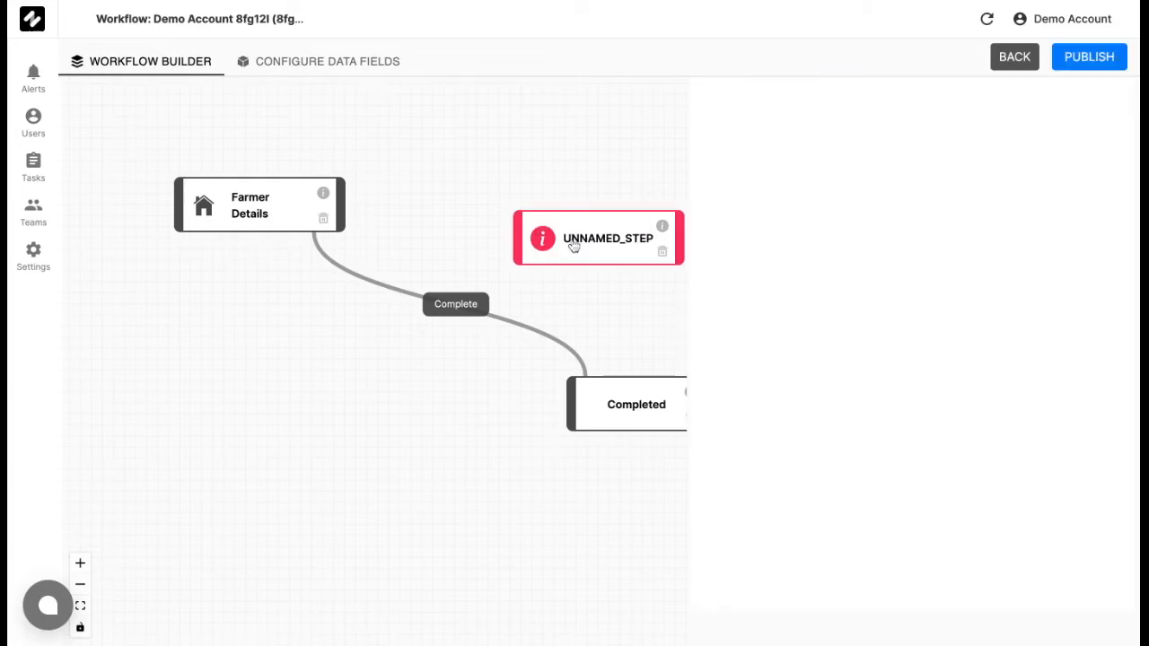
click(1039, 177)
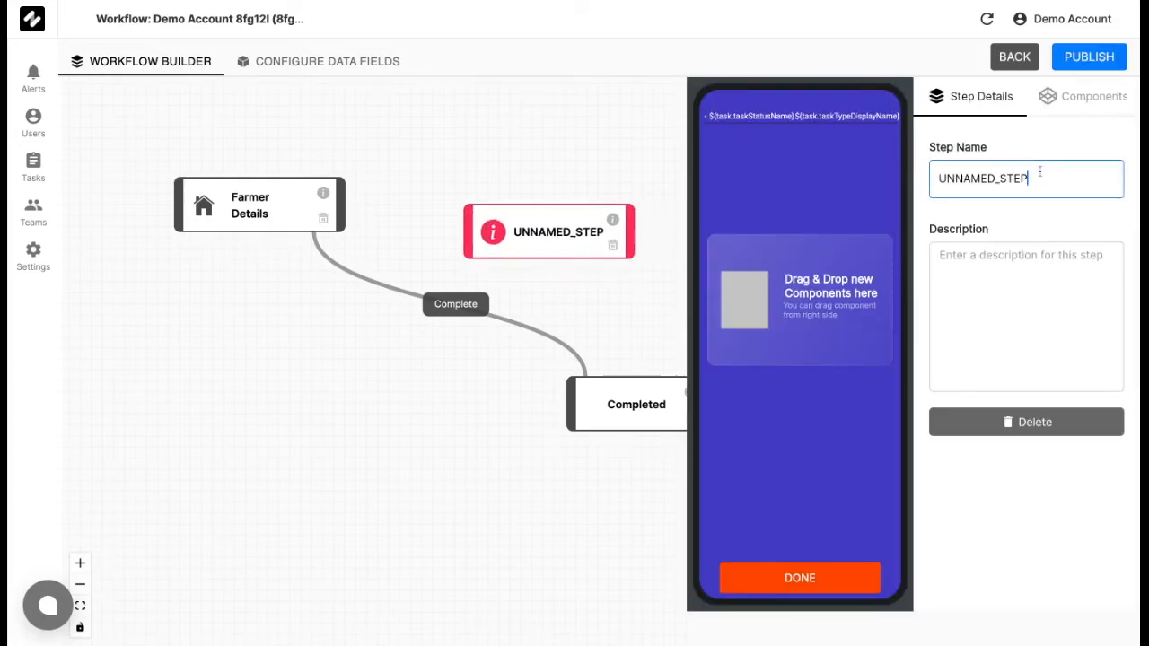
key(BackSpace)
key(BackSpace)
key(BackSpace)
key(BackSpace)
key(BackSpace)
key(BackSpace)
key(BackSpace)
key(BackSpace)
key(BackSpace)
key(BackSpace)
key(BackSpace)
text(Collect Requests)
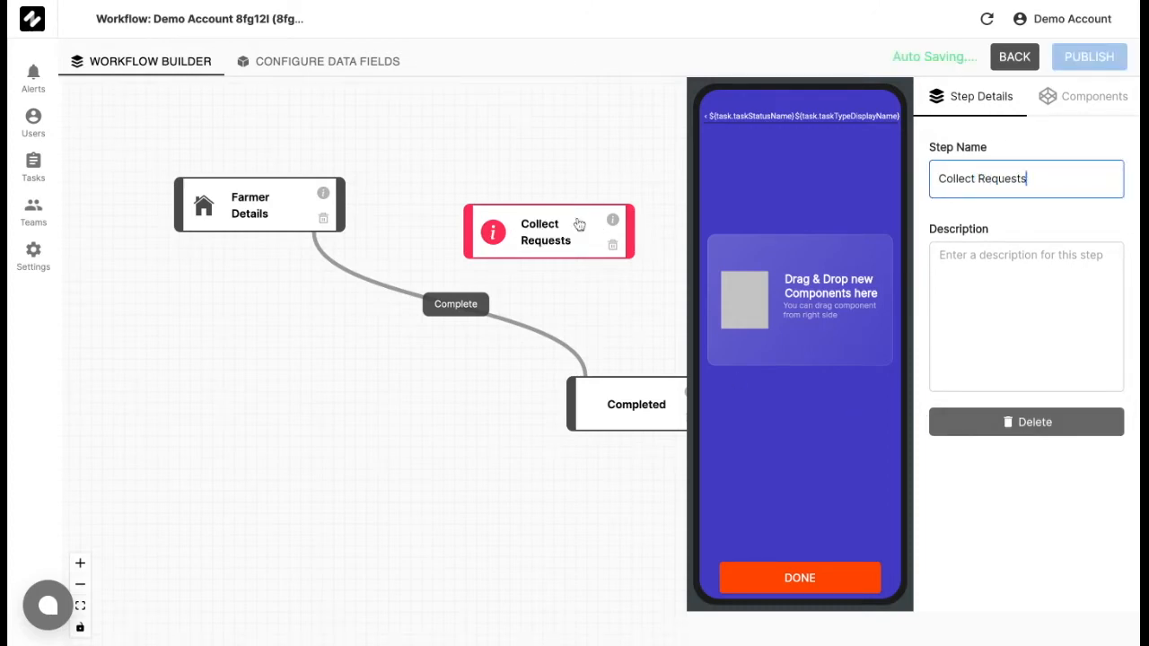
click(558, 140)
Step: Delete the Complete transition from Farmer Details to Completed and position Collect Requests between those two steps
drag(634, 417, 674, 419)
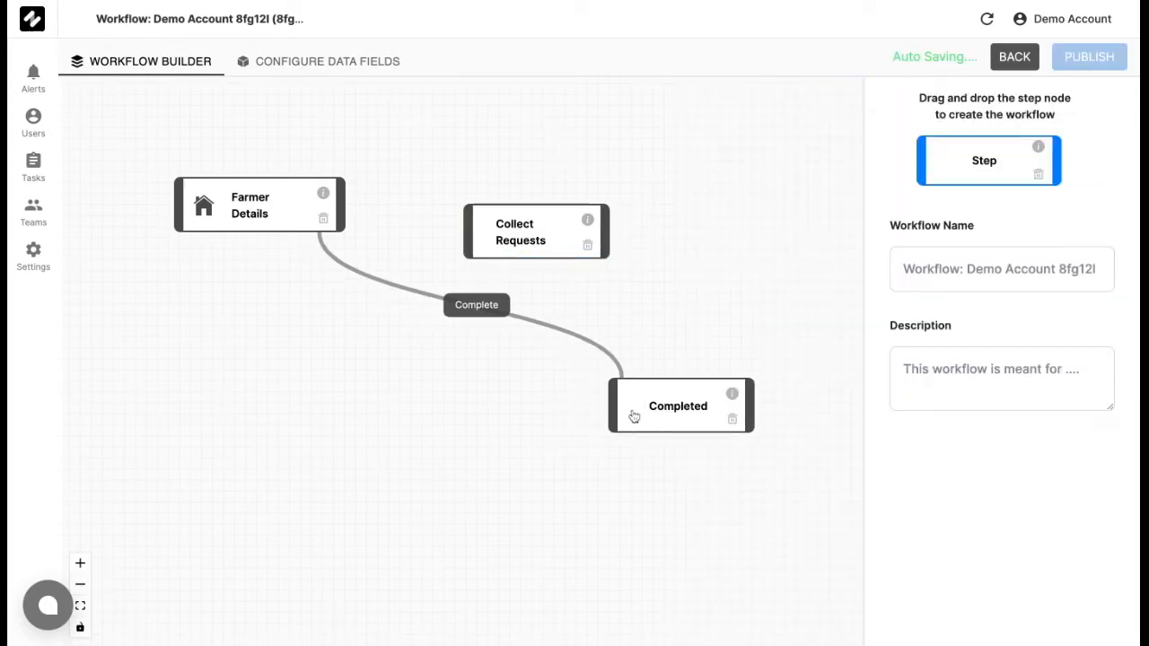
click(475, 305)
drag(534, 254, 459, 329)
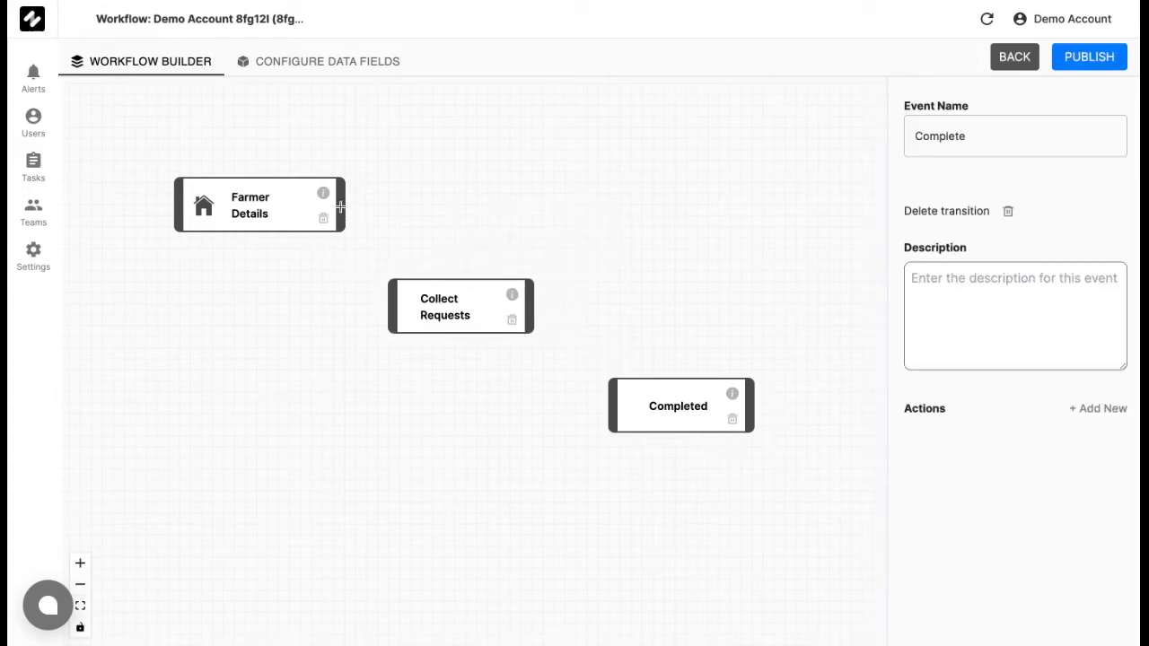
Step: Connect Farmer Details to Collect Requests and Collect Requests to Completed with NEXT transitions
drag(340, 207, 467, 325)
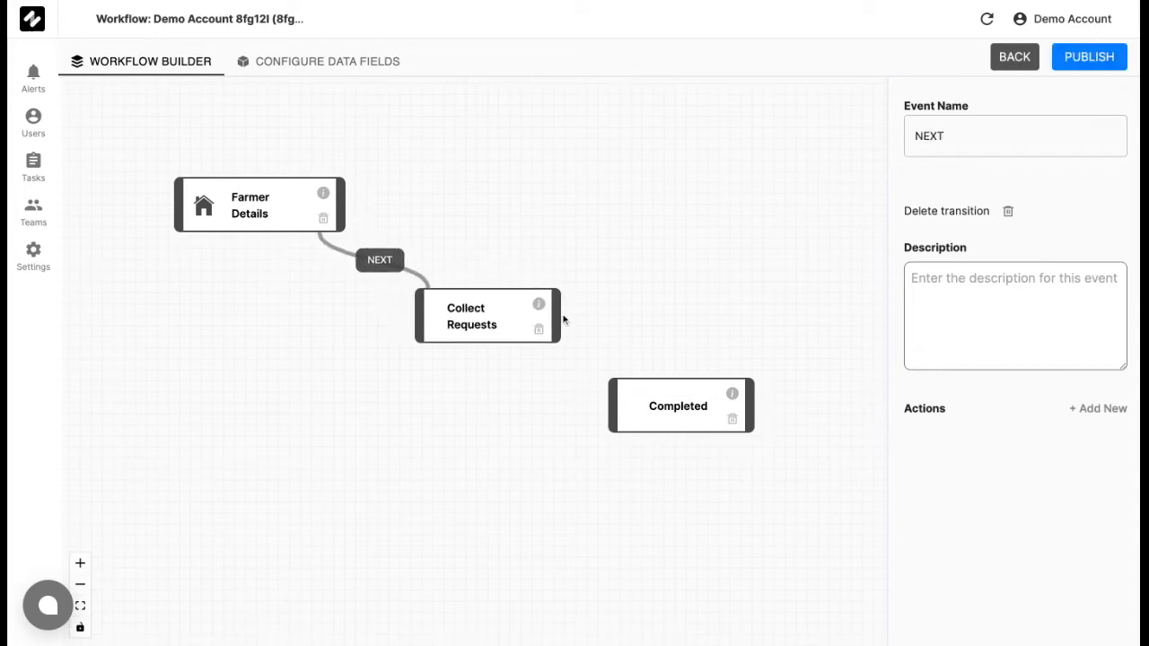
drag(564, 318, 615, 419)
drag(557, 321, 611, 405)
drag(559, 320, 614, 405)
click(641, 310)
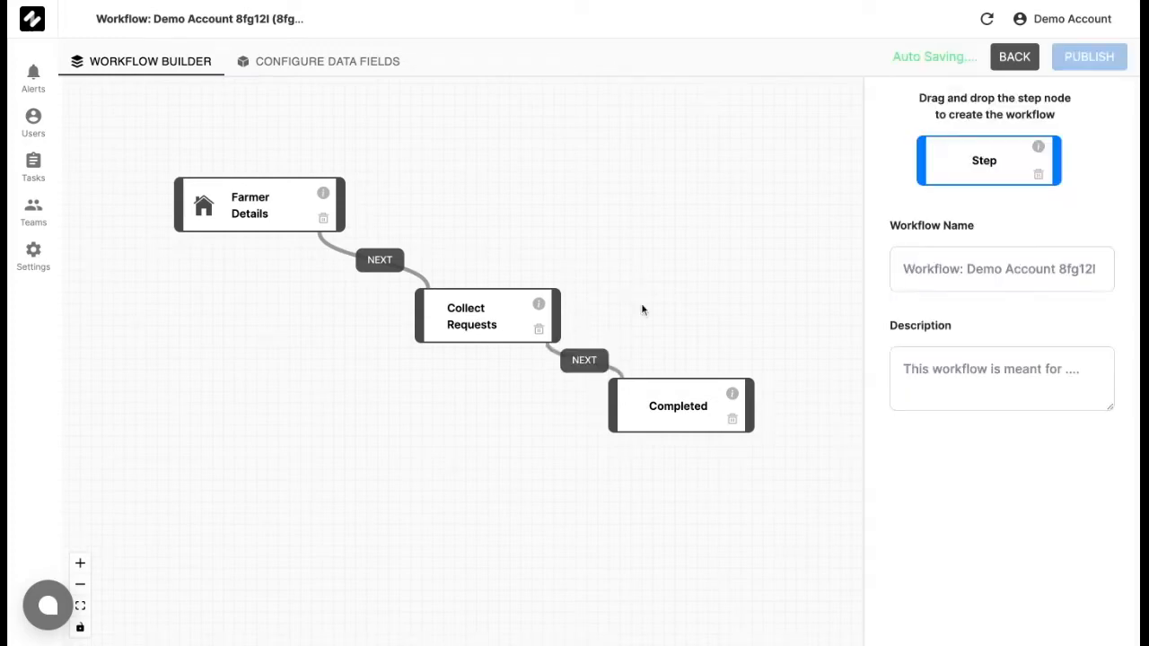
drag(480, 326, 473, 328)
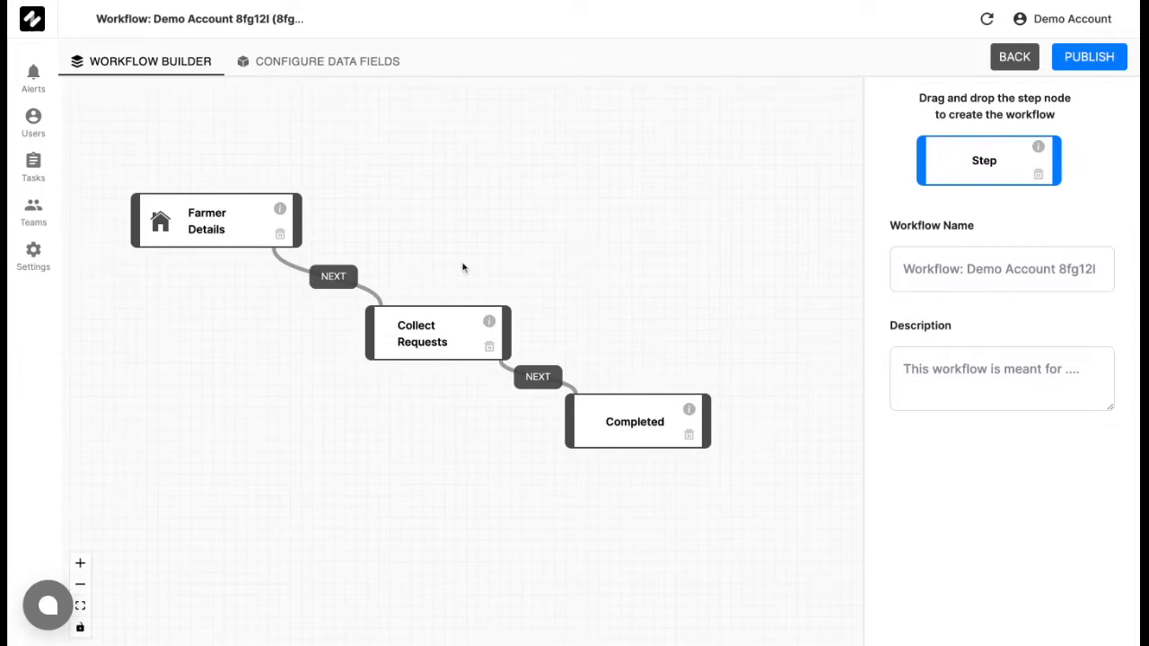
Step: Add a Text component to the Farmer Details step's screen and set its label to Farmer Name
click(240, 224)
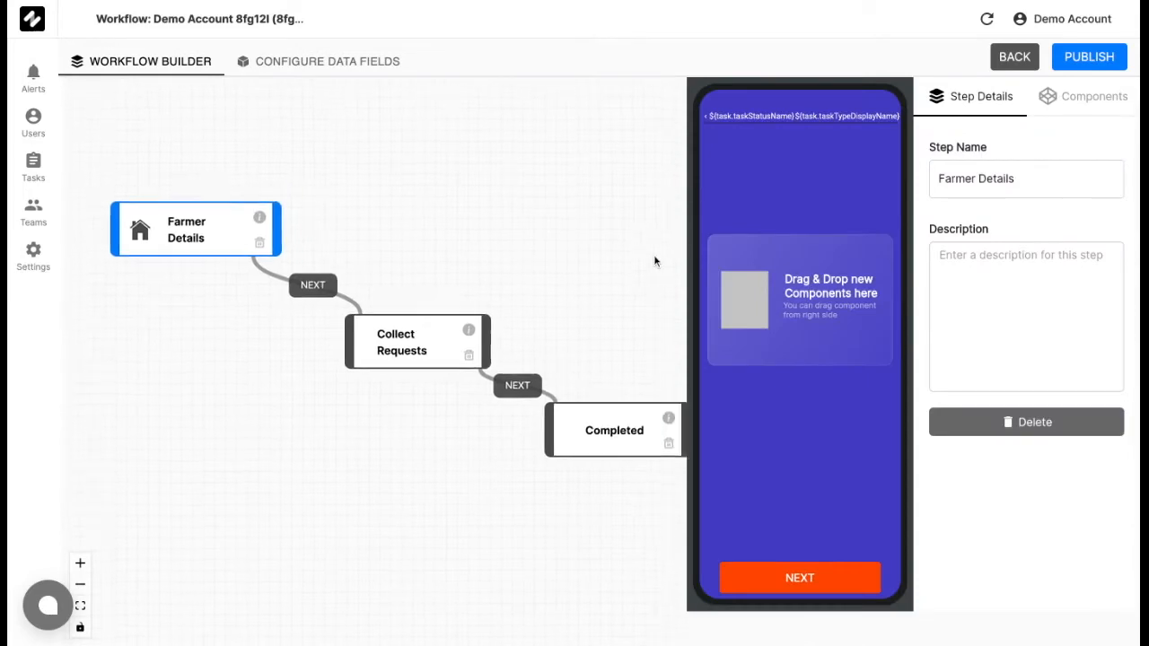
click(1090, 96)
drag(987, 162, 813, 167)
click(816, 165)
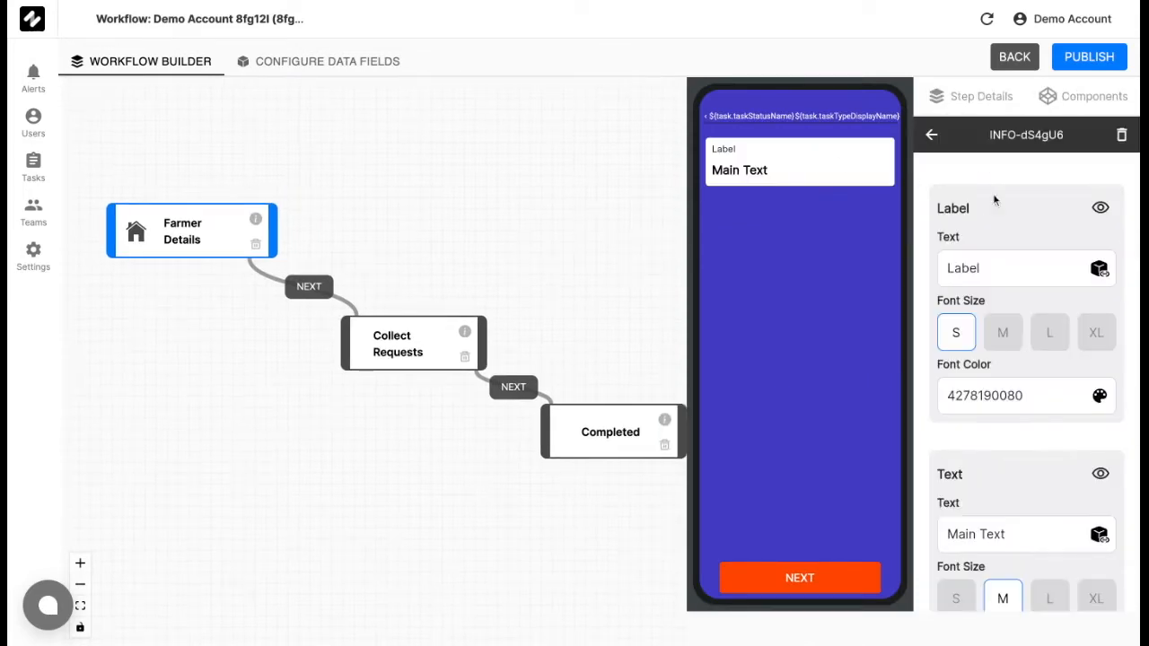
double_click(1057, 274)
text(Farmer Name)
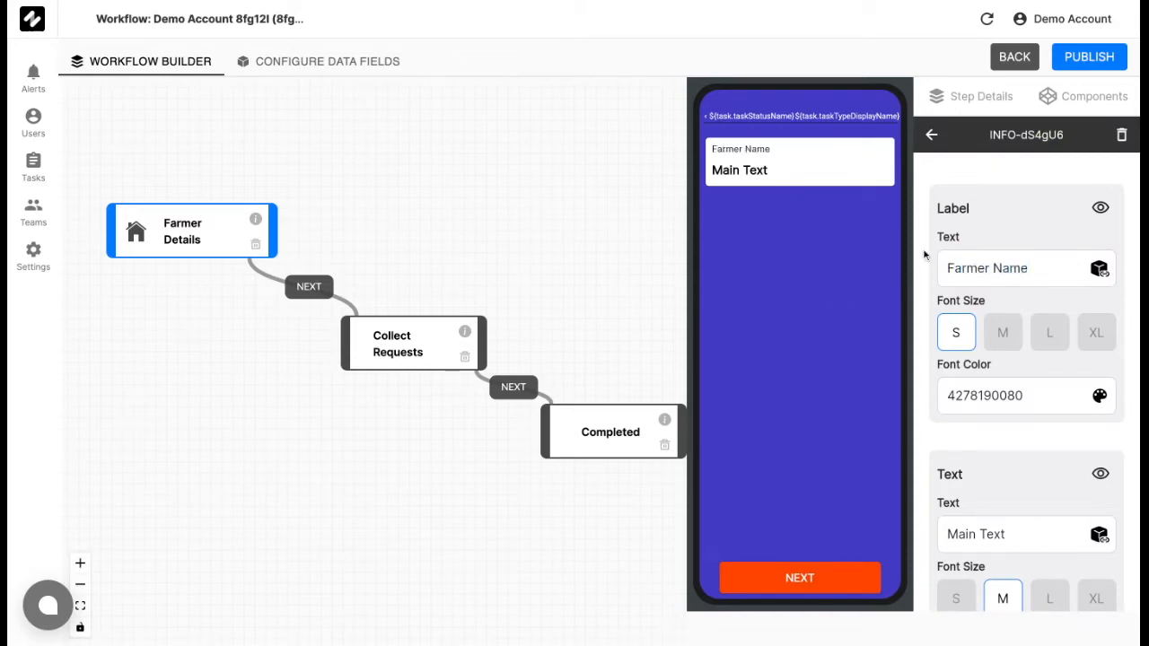
Step: Add a second Text component labelled City/Town and a Map component below it on the Farmer Details screen
click(971, 106)
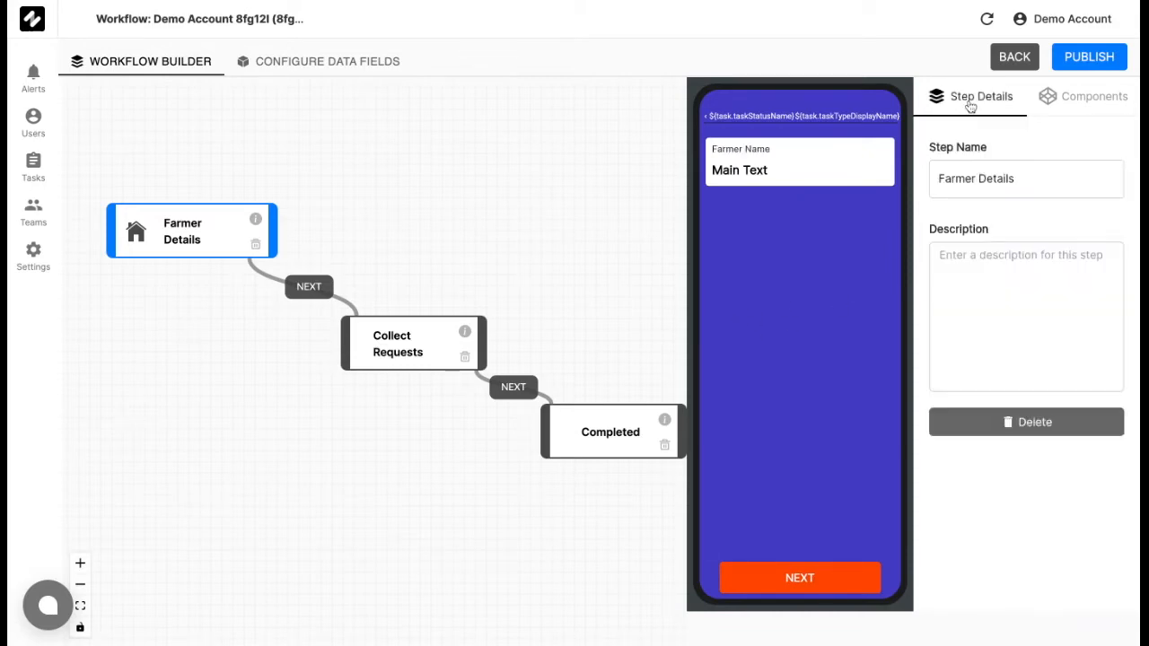
click(1068, 103)
drag(987, 158, 834, 215)
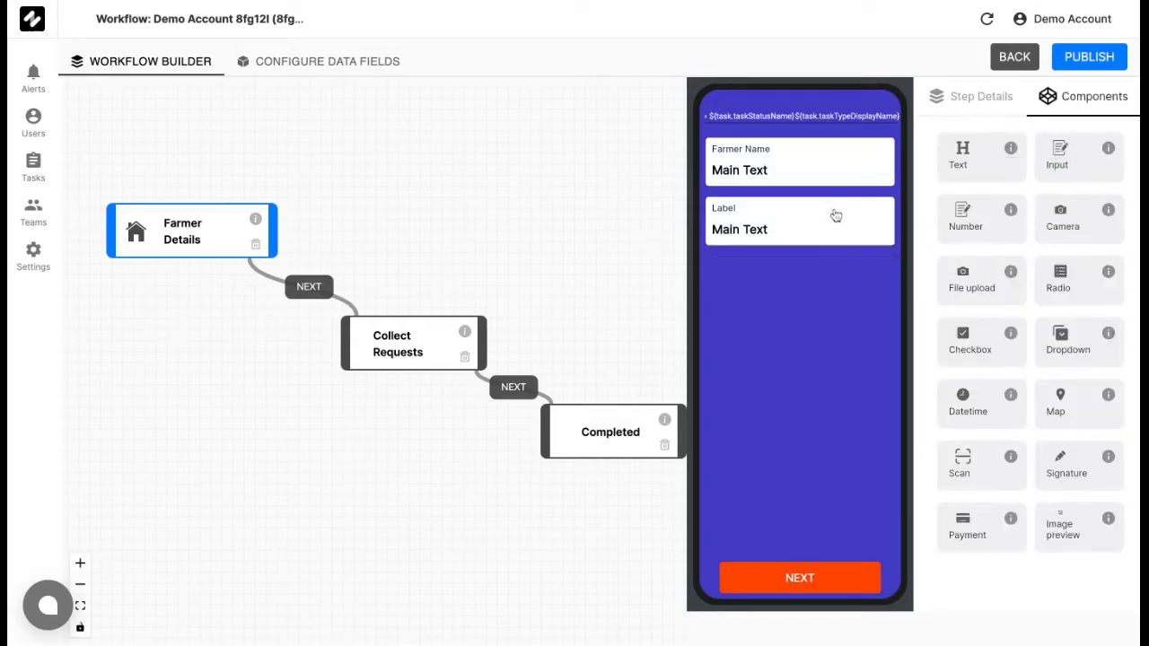
click(834, 218)
double_click(1011, 264)
text(C)
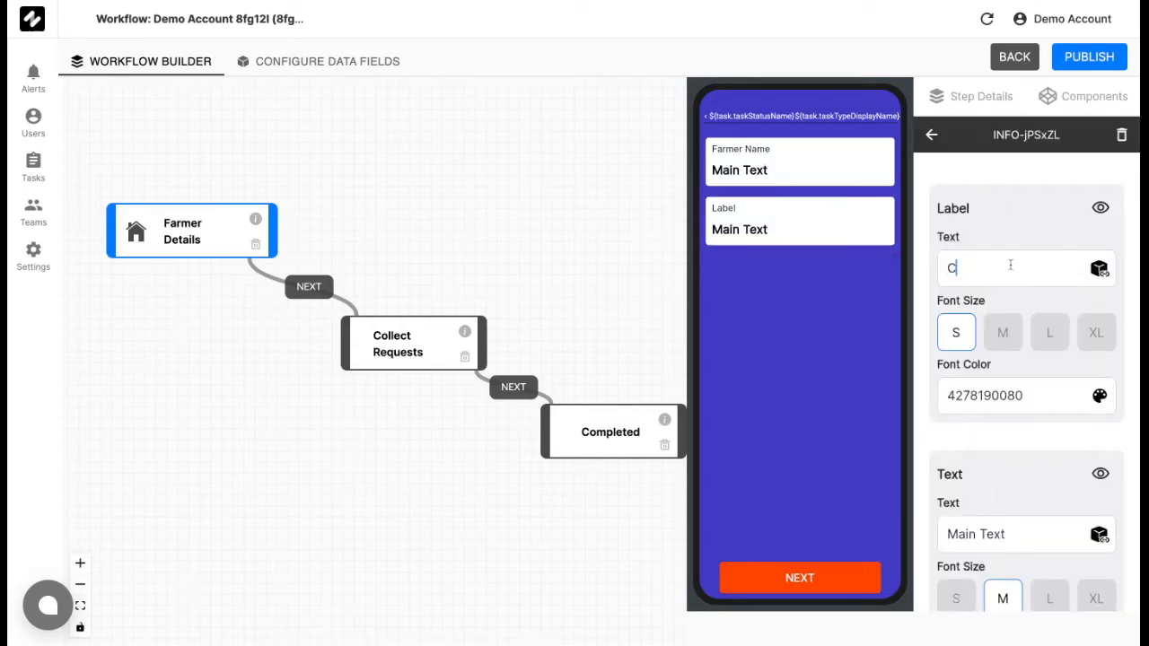
text(ity/Town)
click(1070, 94)
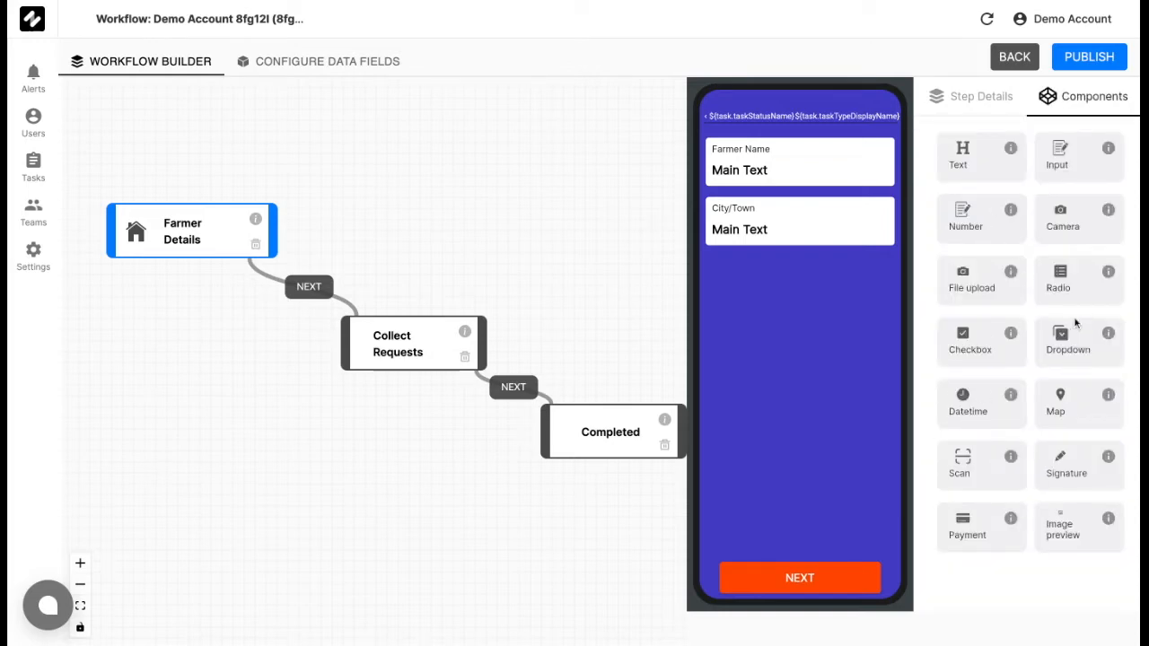
drag(1075, 405, 861, 390)
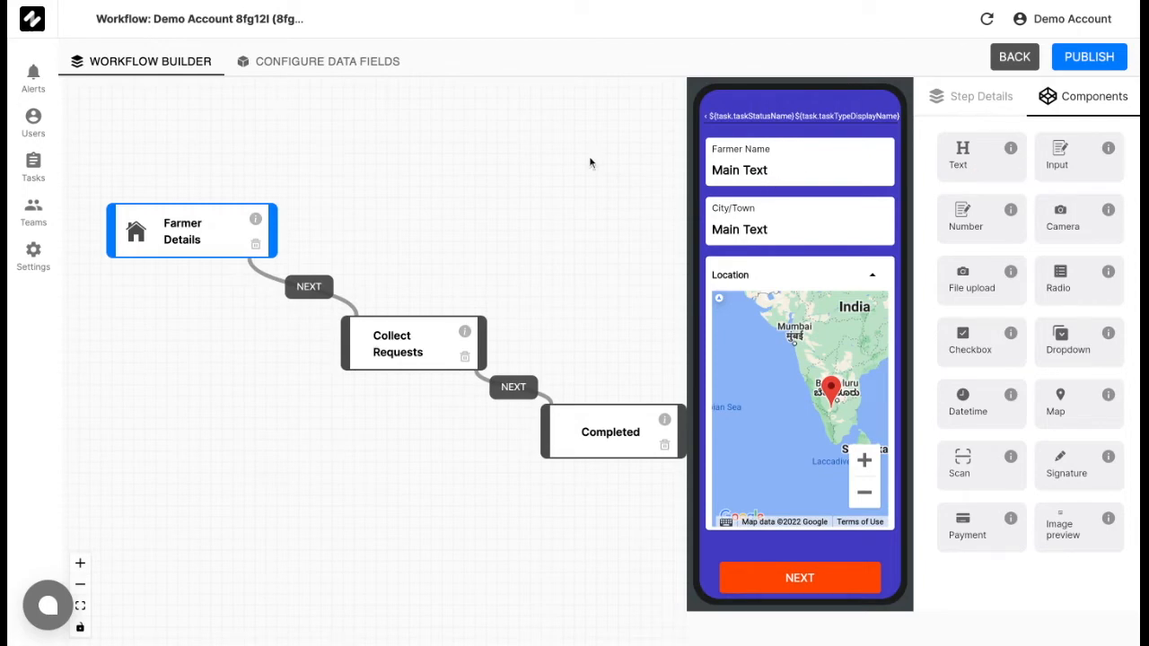
Step: Create a mandatory, create-time data field of type Text named Farmer_Name
click(355, 65)
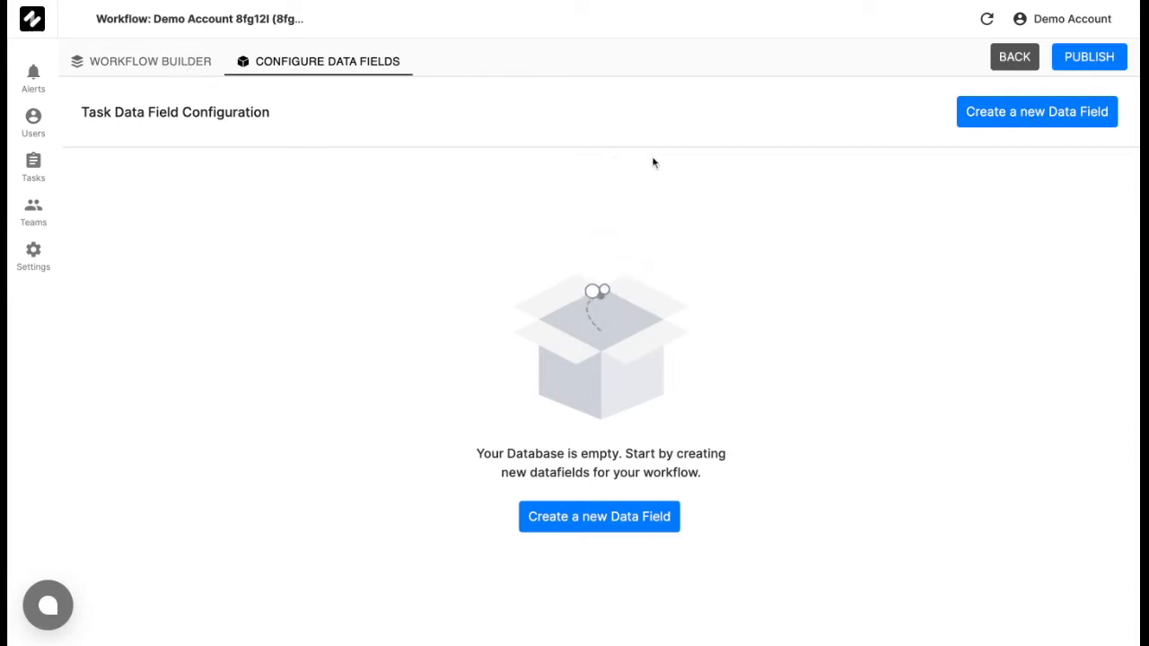
click(1012, 125)
click(599, 255)
text(Farmer_Name)
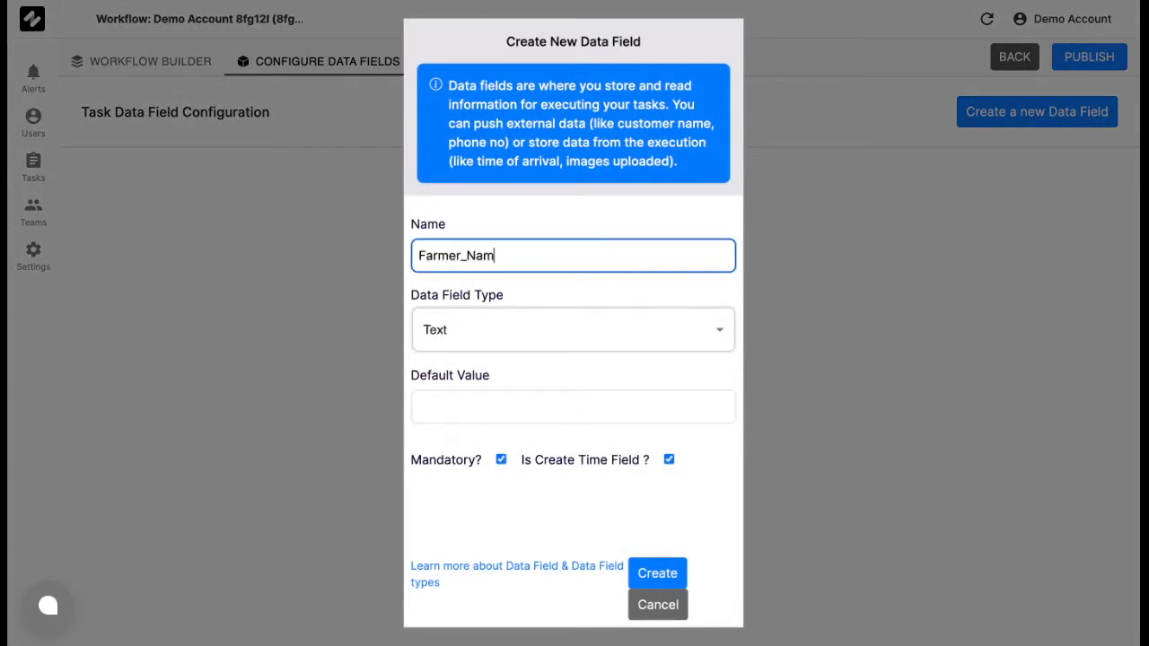
click(500, 461)
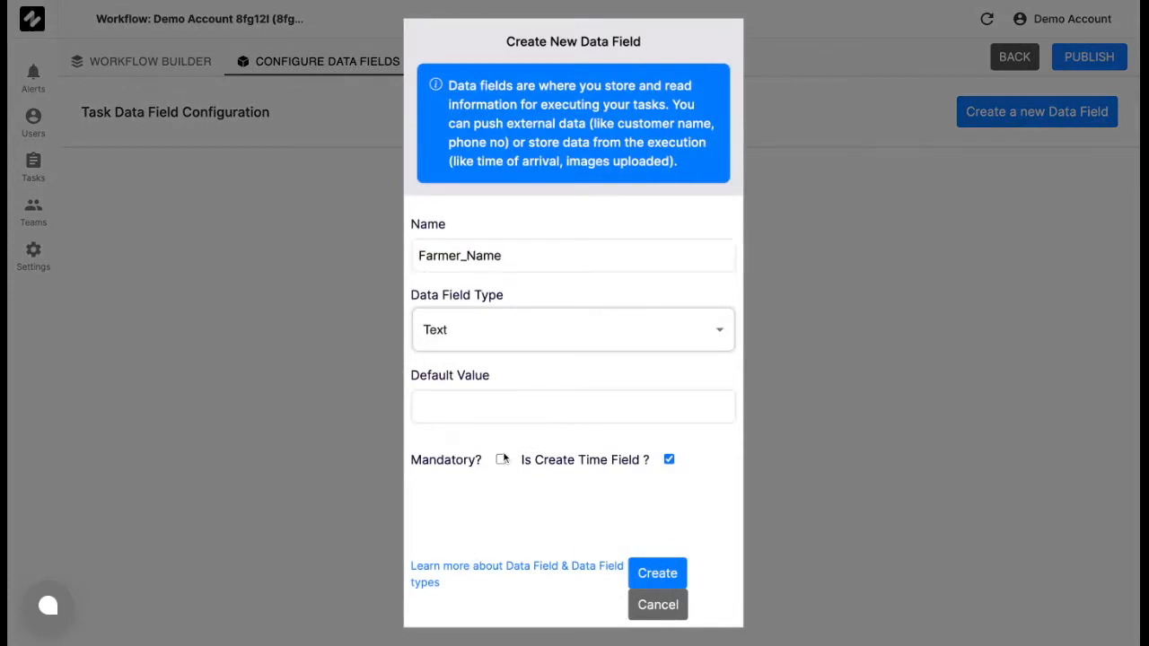
click(500, 461)
click(657, 573)
Step: Create a mandatory, create-time data field of type Text named City_Town
click(1037, 112)
click(575, 253)
text(City_TOw)
key(BackSpace)
key(BackSpace)
text(own)
click(644, 572)
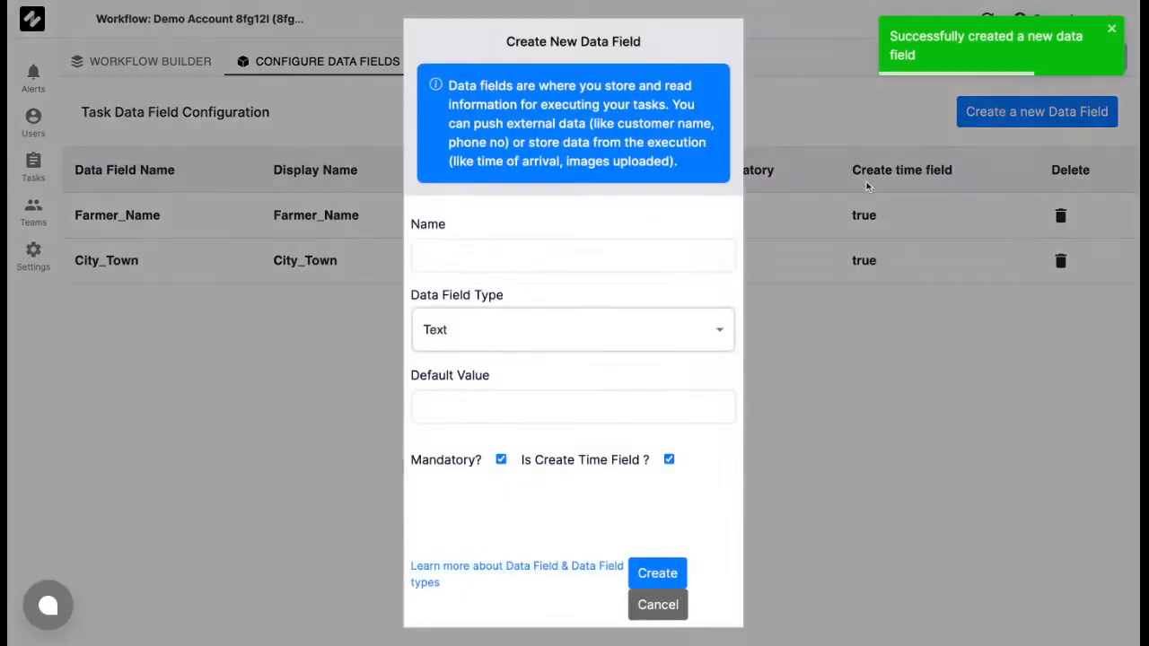
Step: Create a mandatory, create-time data field named Location with the Location type
click(592, 252)
text(Locatio)
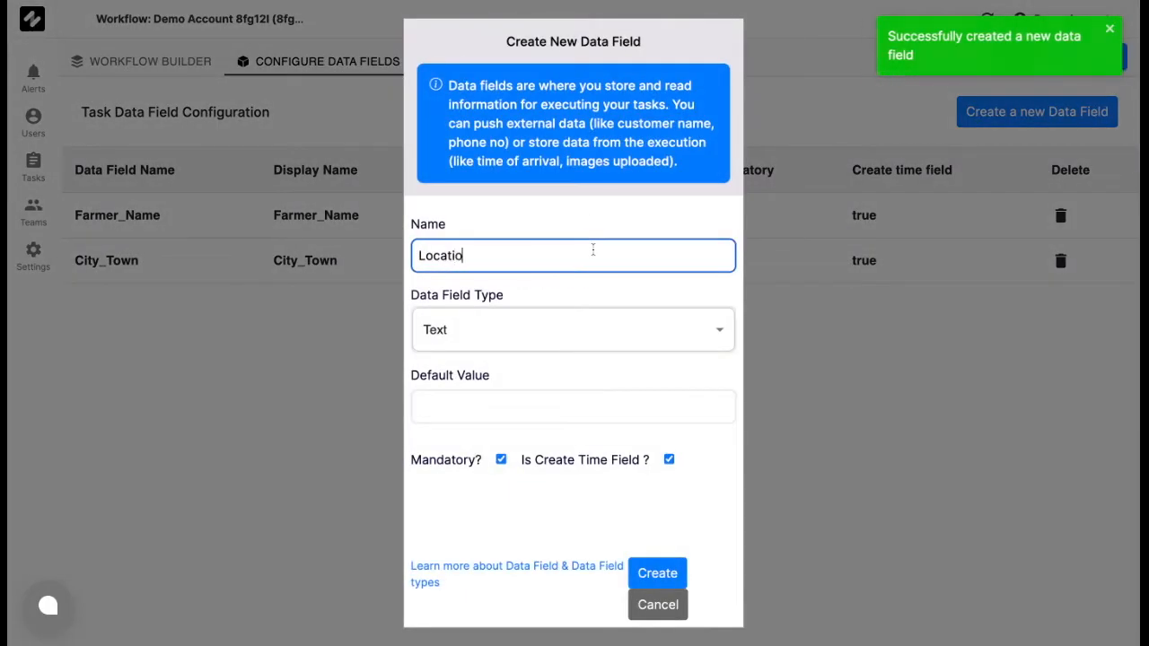
text(n)
click(579, 324)
click(508, 431)
click(648, 538)
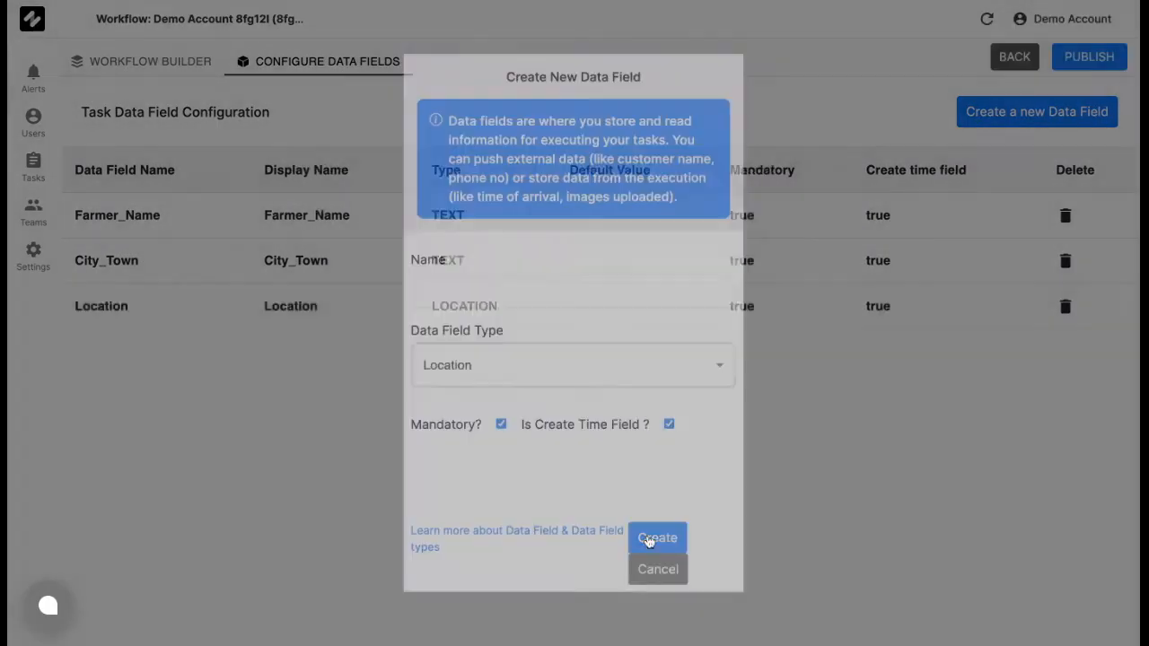
Step: In the workflow builder, replace the Farmer Name component's main text with ${task.data.Farmer_Name}
click(179, 65)
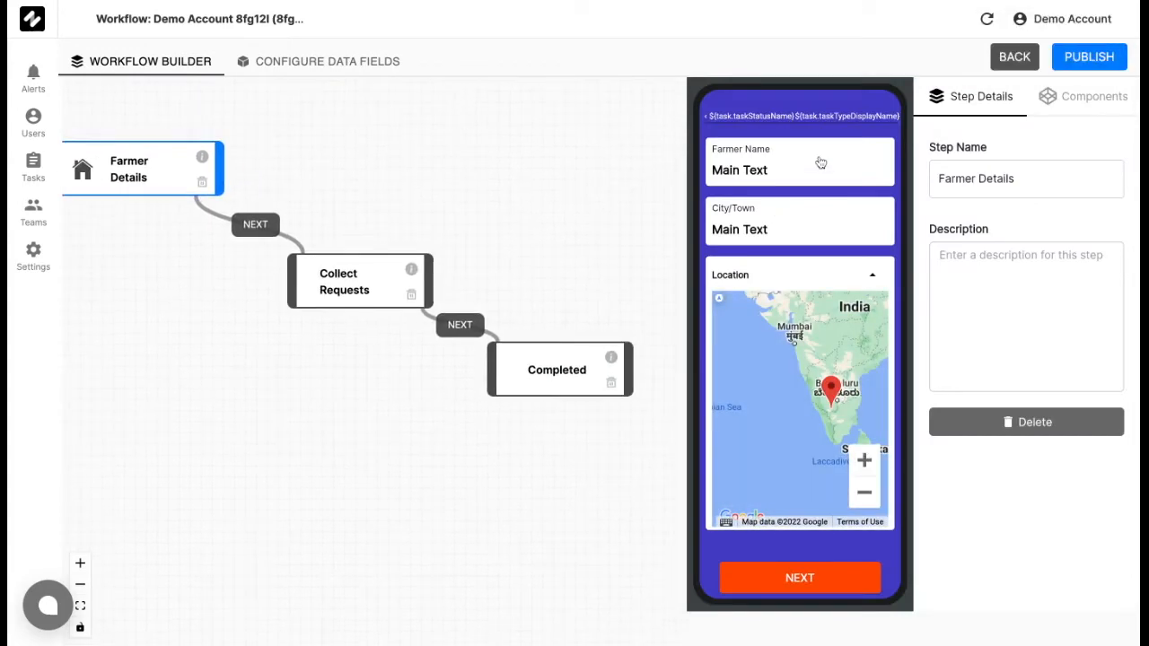
click(818, 164)
scroll(1048, 370, down, 2)
click(1038, 449)
key(BackSpace)
key(BackSpace)
key(BackSpace)
key(BackSpace)
key(BackSpace)
key(BackSpace)
key(BackSpace)
key(BackSpace)
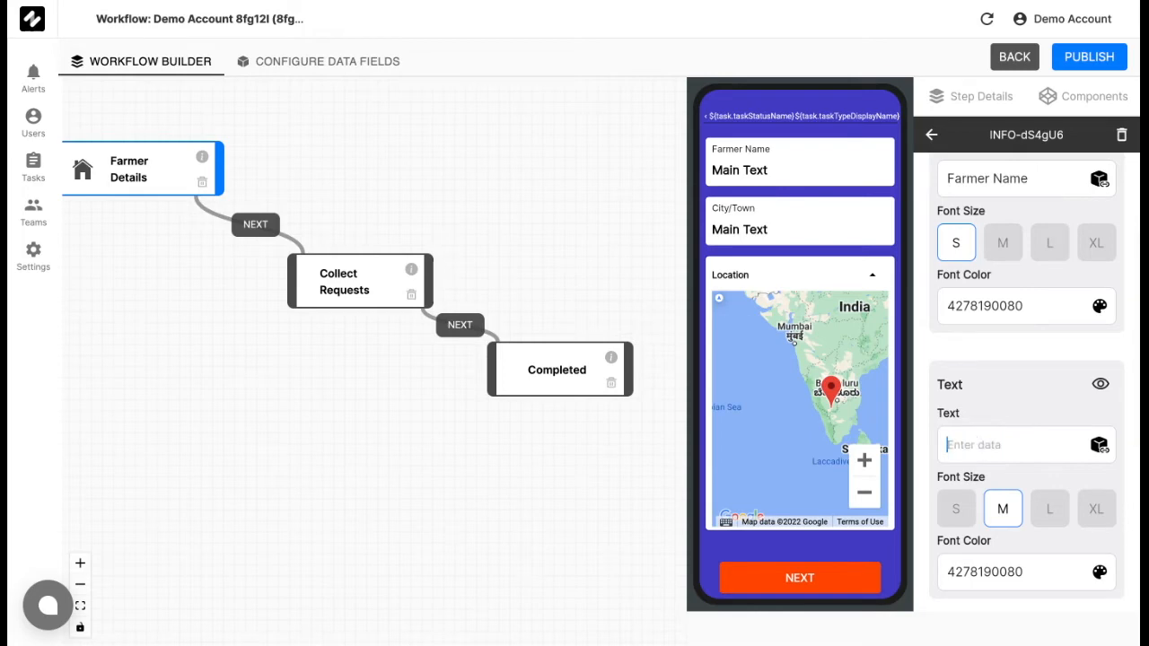
text(${task.data.)
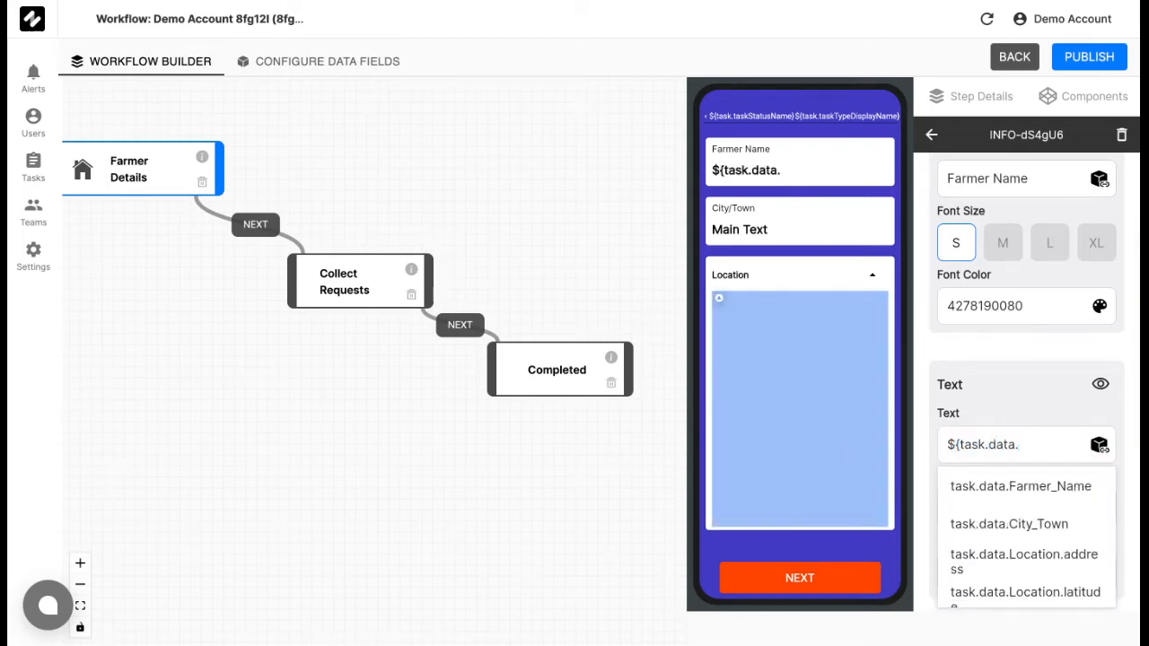
key(Return)
Step: Replace the City/Town component's main text with ${task.data.City_Town}
click(837, 226)
click(1027, 531)
key(ctrl+a)
key(BackSpace)
text(${task.data.)
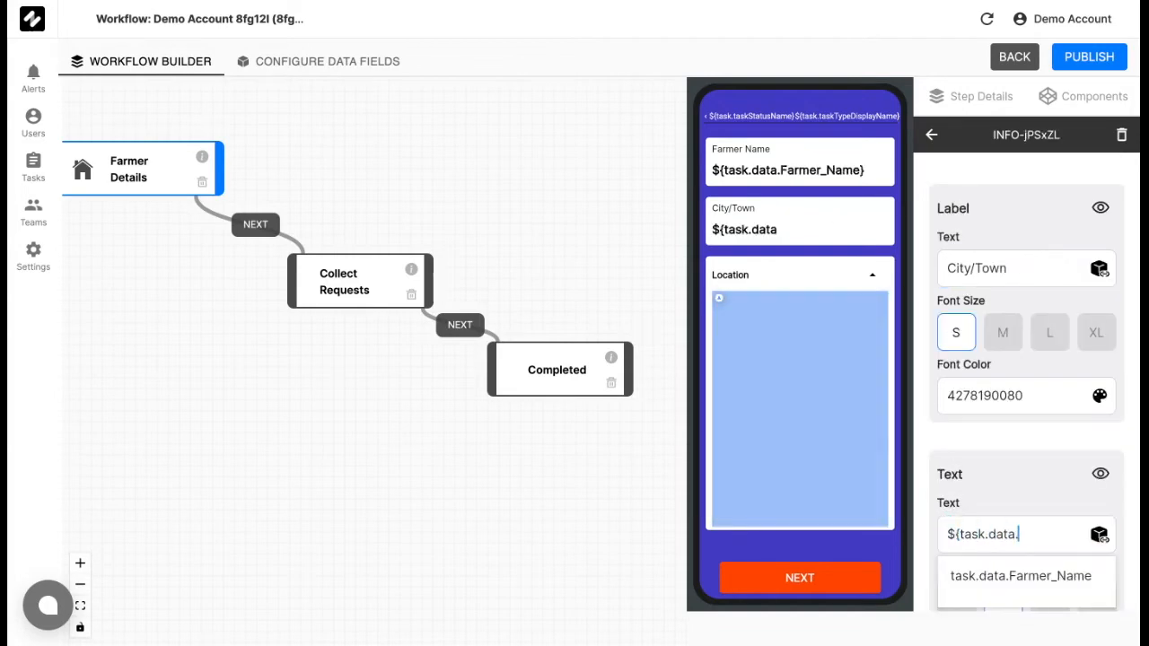
click(1029, 590)
Step: Set the Map component's latitude to the variable task.data.Location.latitude
click(820, 271)
scroll(970, 411, down, 1)
drag(1009, 493, 879, 493)
key(BackSpace)
text(${task.data.Locatio)
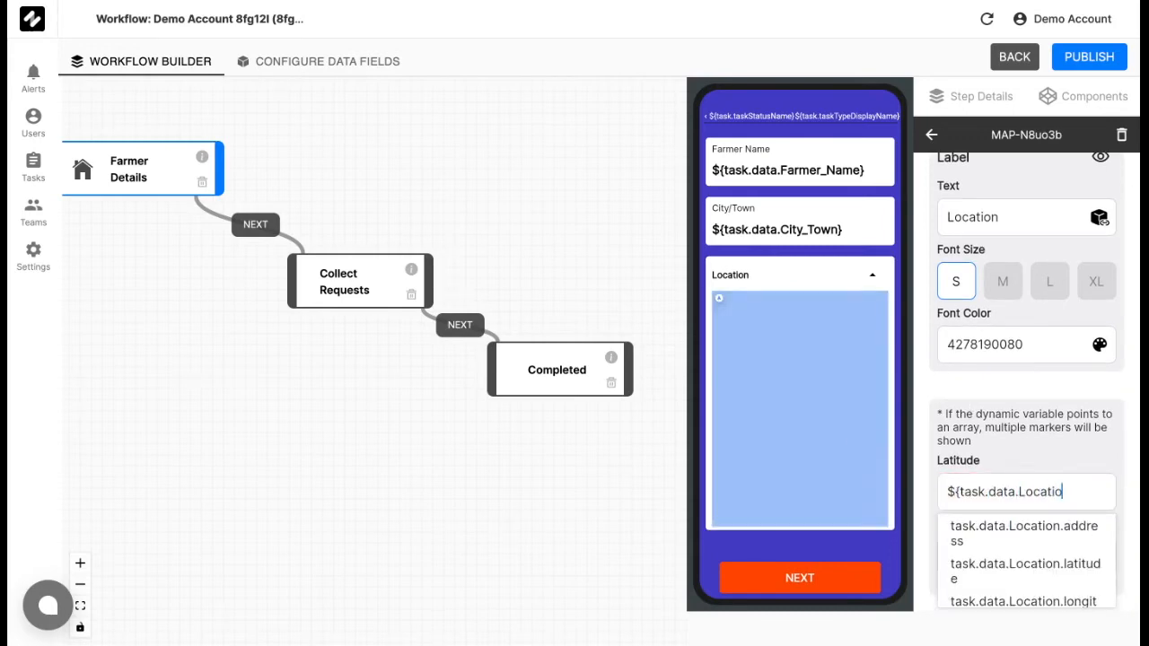
click(974, 572)
Step: Set the Map component's longitude to the Location data field's longitude variable and close the Farmer Details step
drag(998, 555, 904, 563)
key(BackSpace)
text(${task.data.Location)
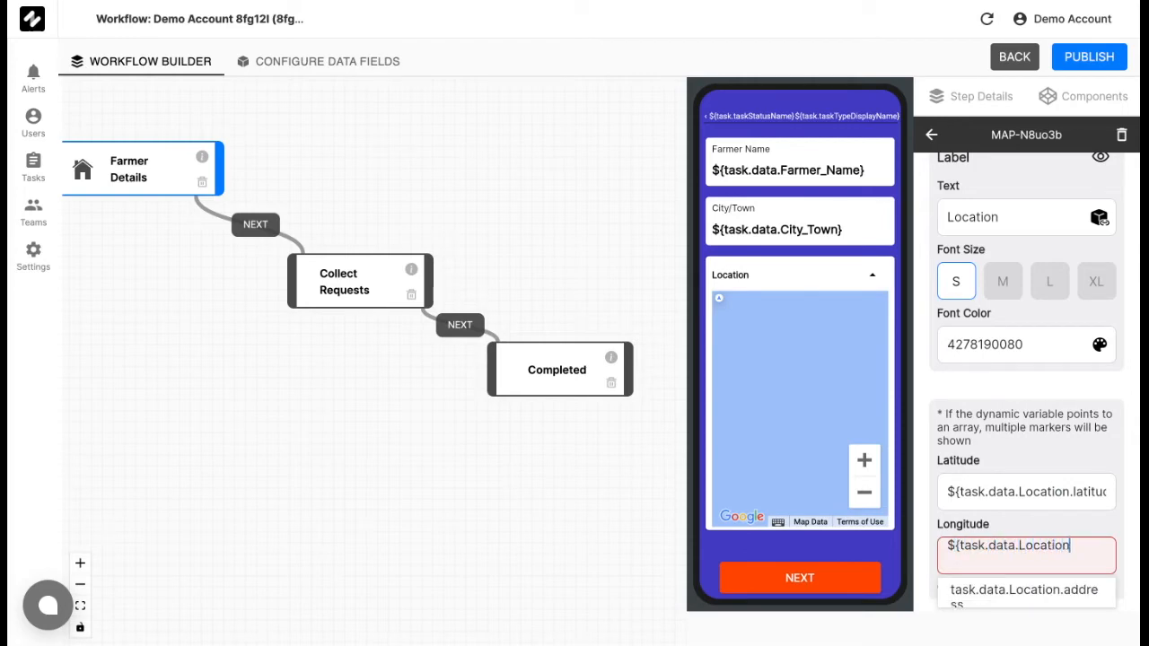
scroll(1007, 608, down, 2)
click(1013, 598)
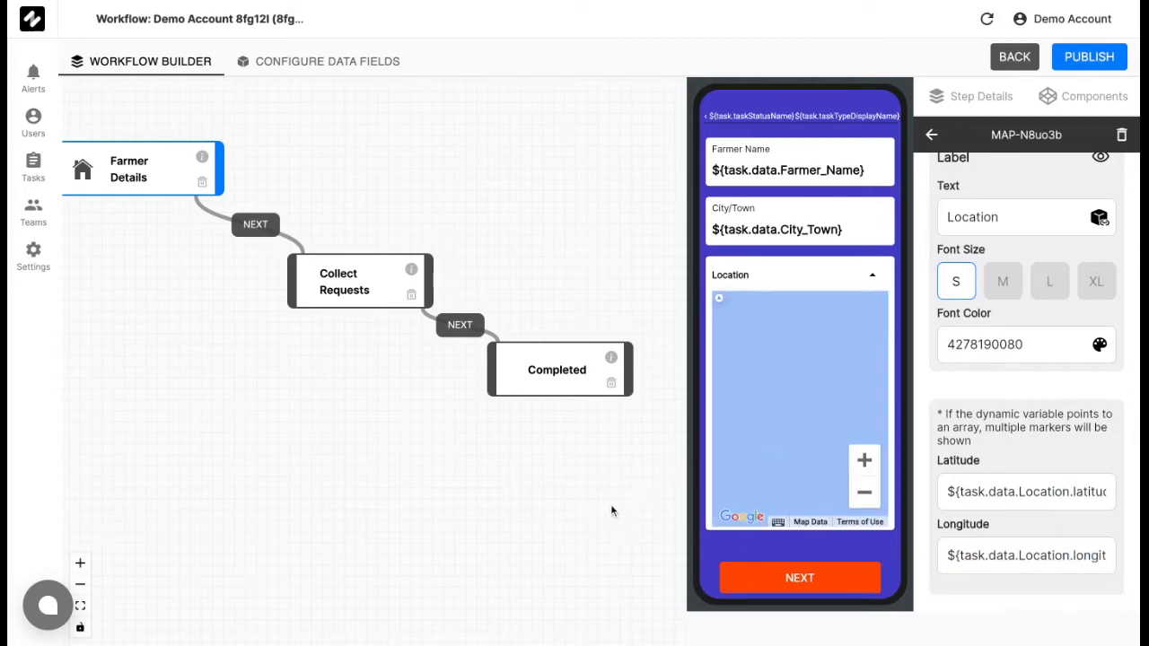
click(560, 503)
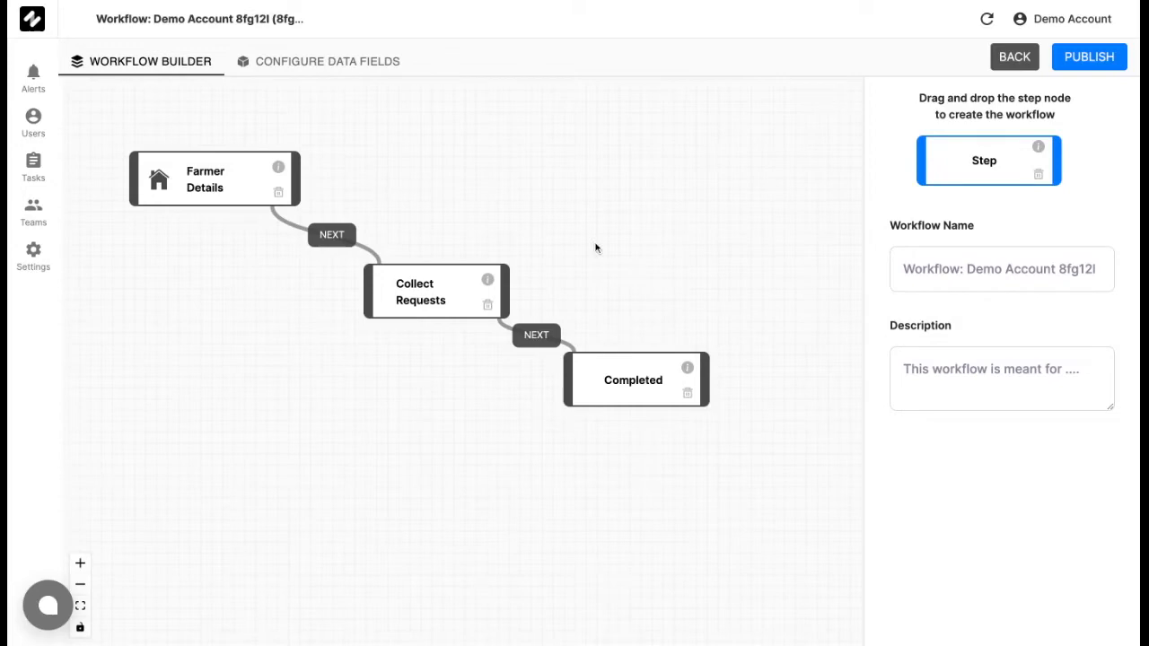
Step: Add an Input component to the Collect Requests step and set its label text to General_Feedback
click(508, 285)
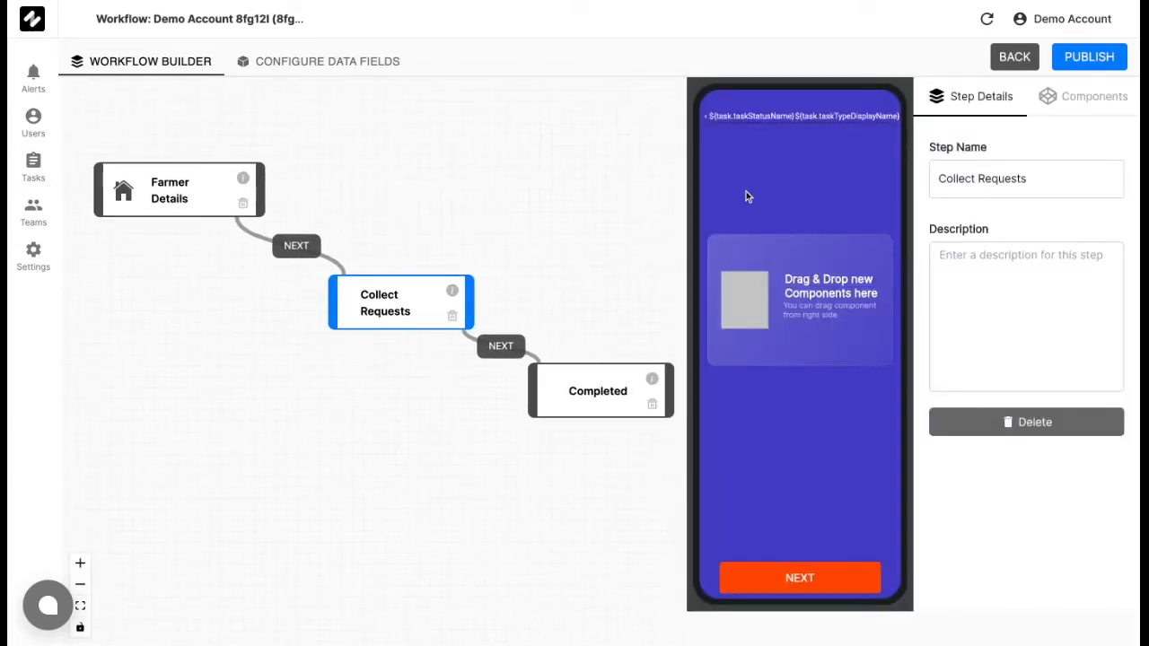
click(1053, 110)
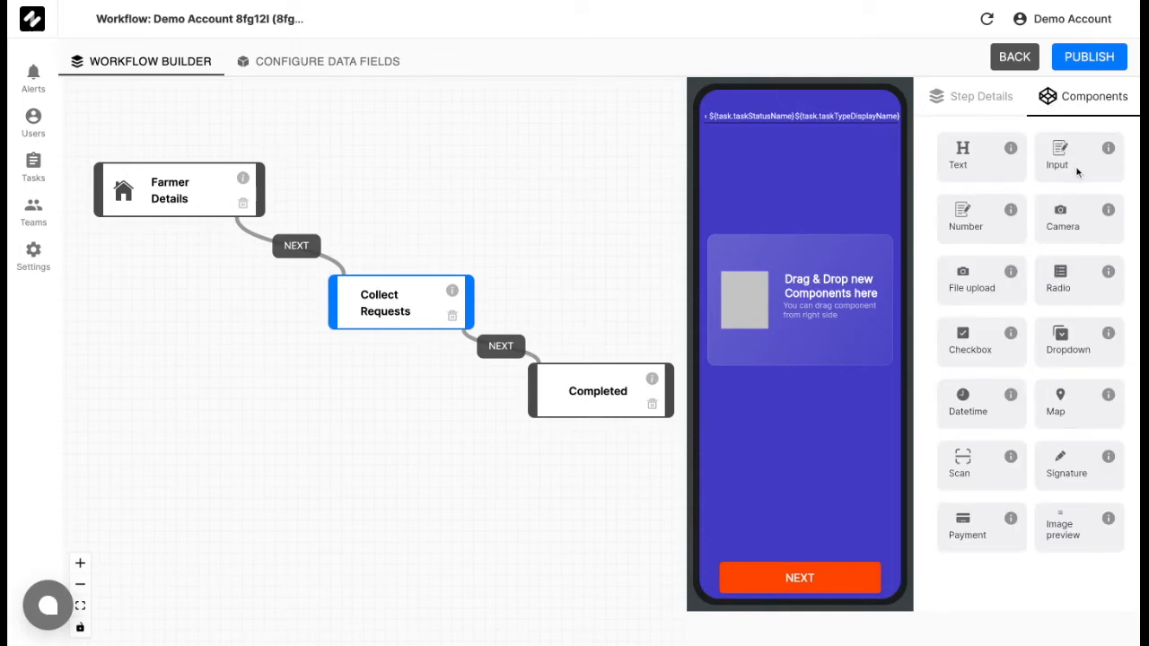
drag(1084, 160, 805, 276)
click(809, 153)
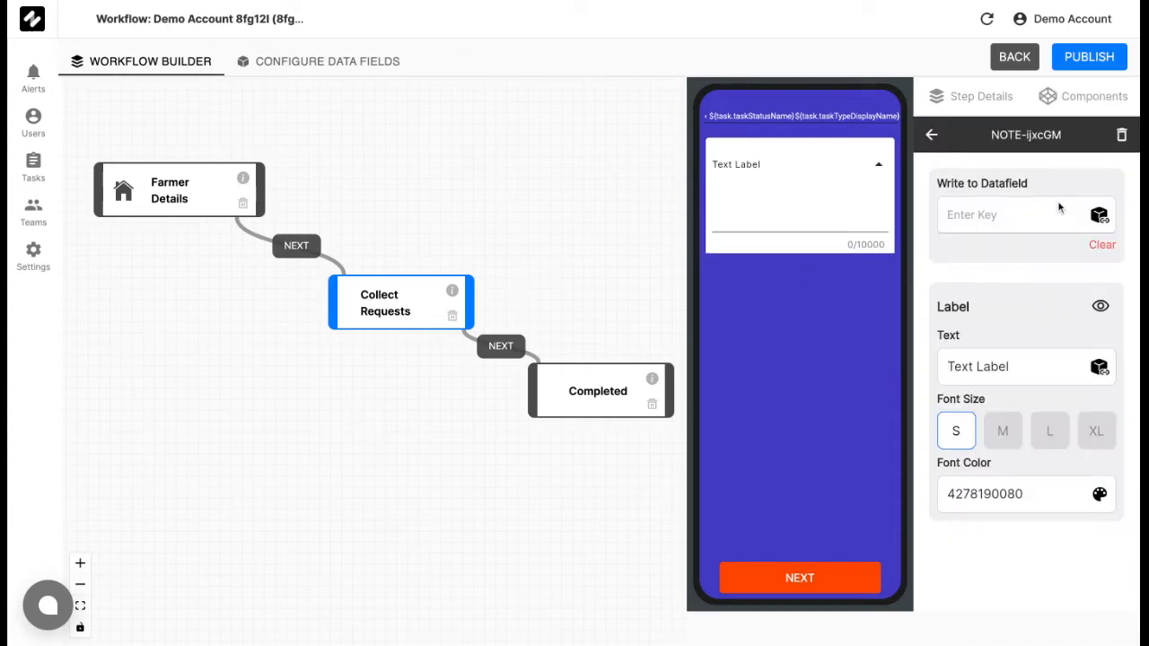
drag(1034, 370, 921, 371)
text(General_Feedback)
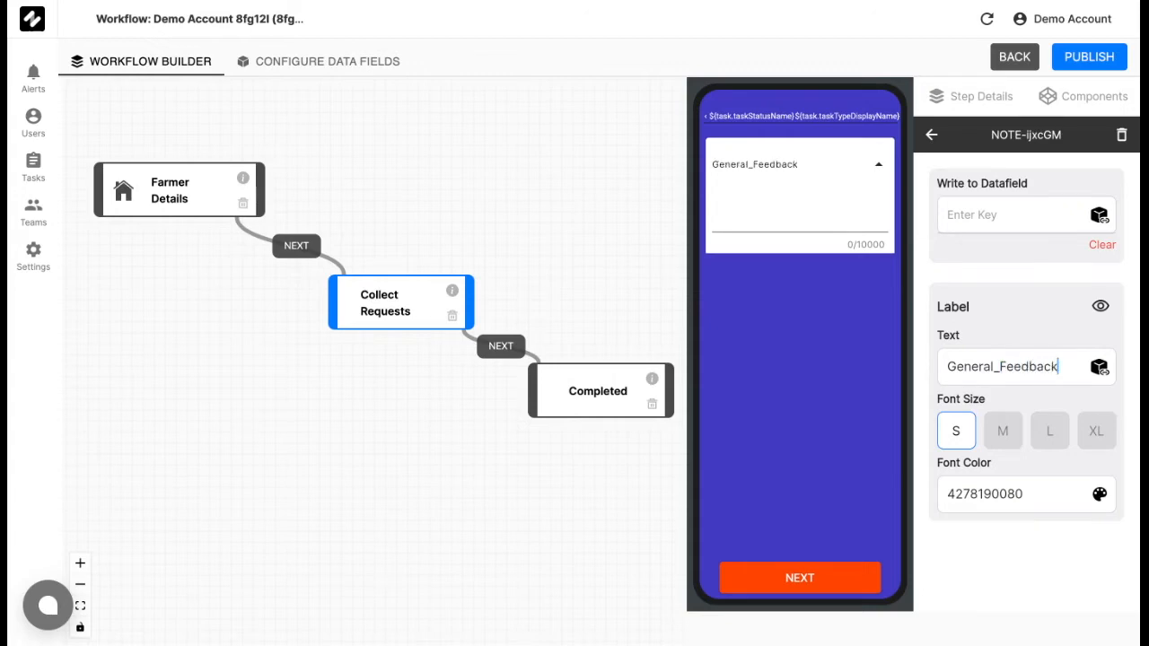
Step: Add a Radio component below the General_Feedback input and set its label text to Request
click(1088, 97)
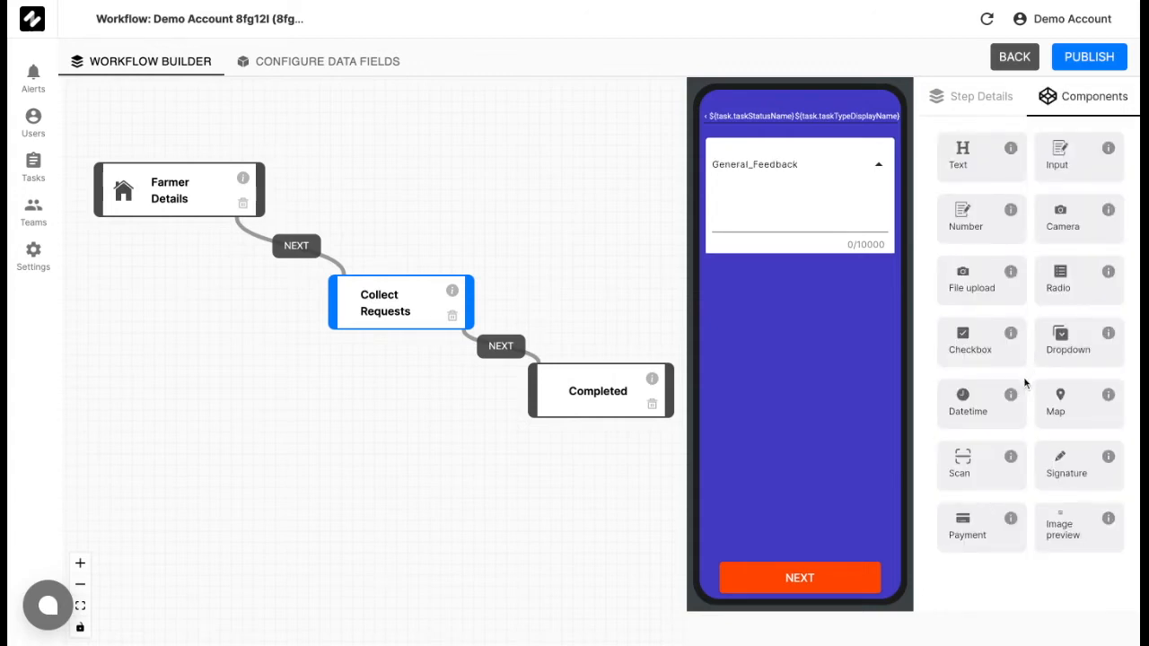
drag(1067, 292, 783, 328)
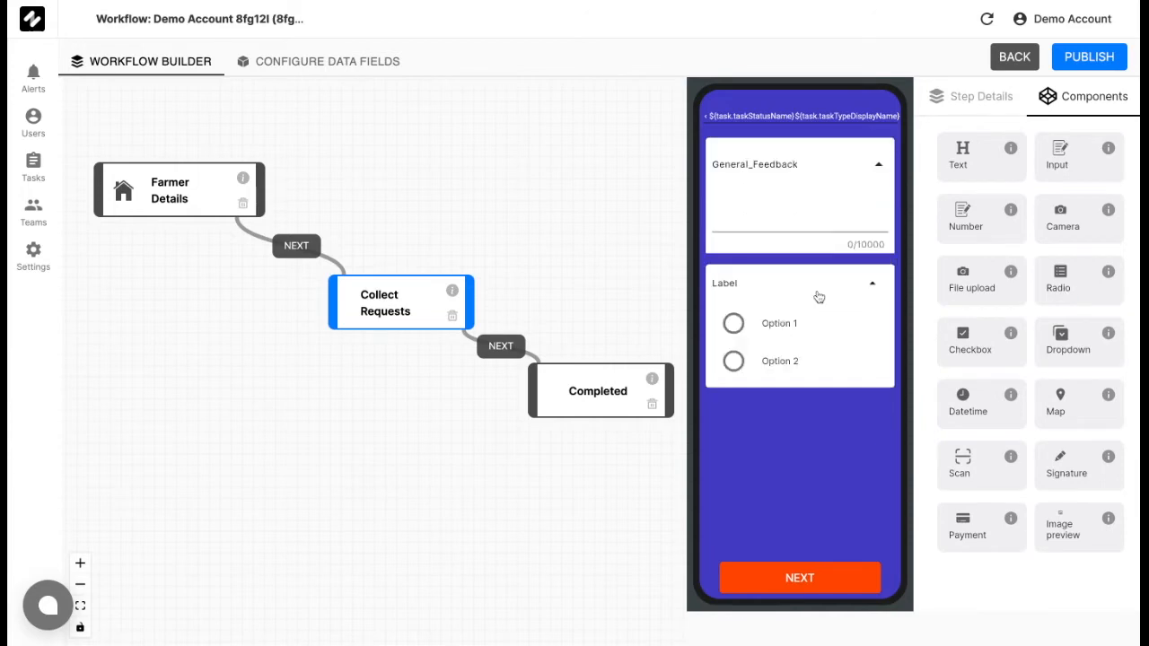
click(817, 297)
double_click(1025, 369)
text(Request)
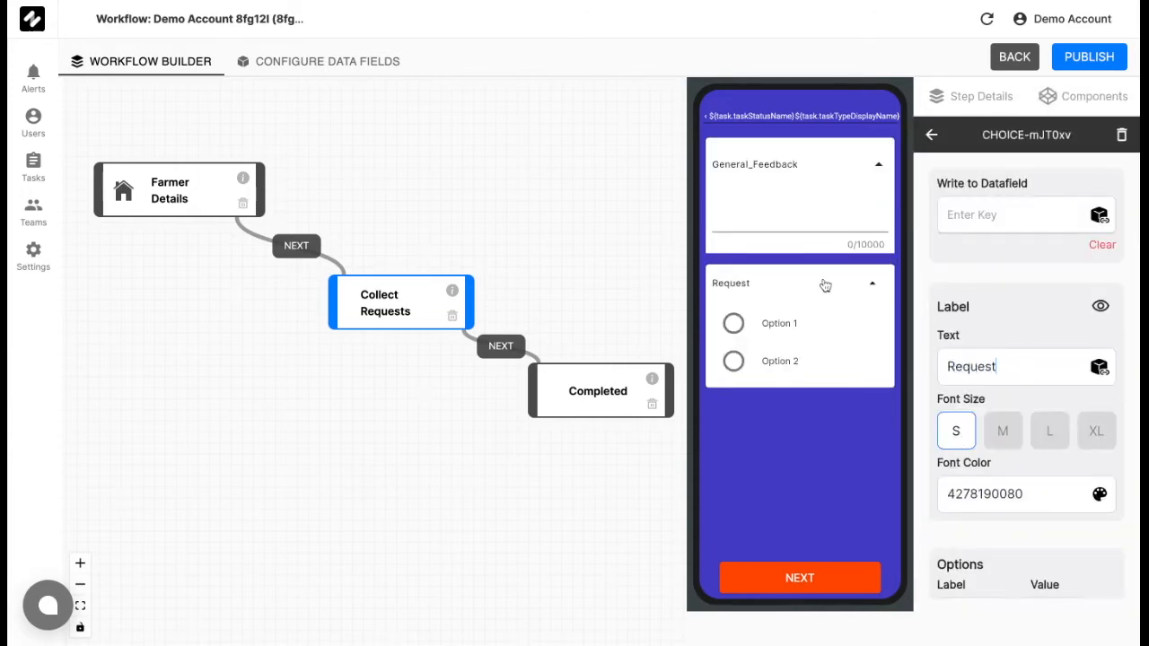
Step: Set both the label and the value of the Request component's first option to Collect my produce Monthly
scroll(1012, 449, down, 3)
double_click(1004, 497)
drag(1003, 496, 920, 500)
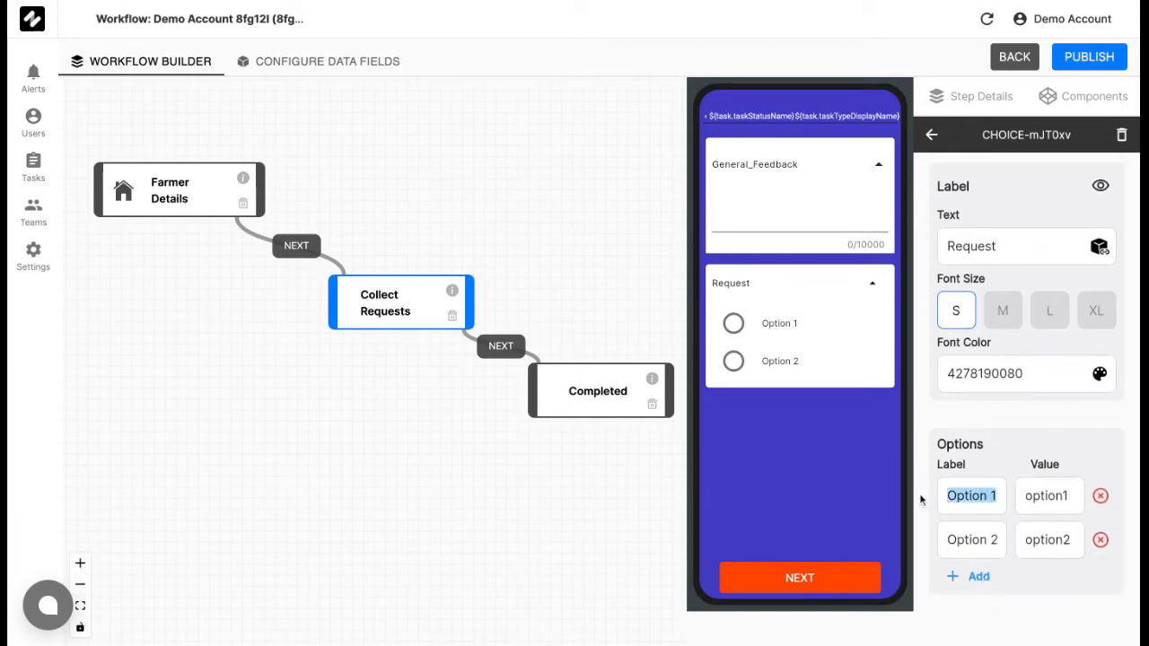
text(Collect my p)
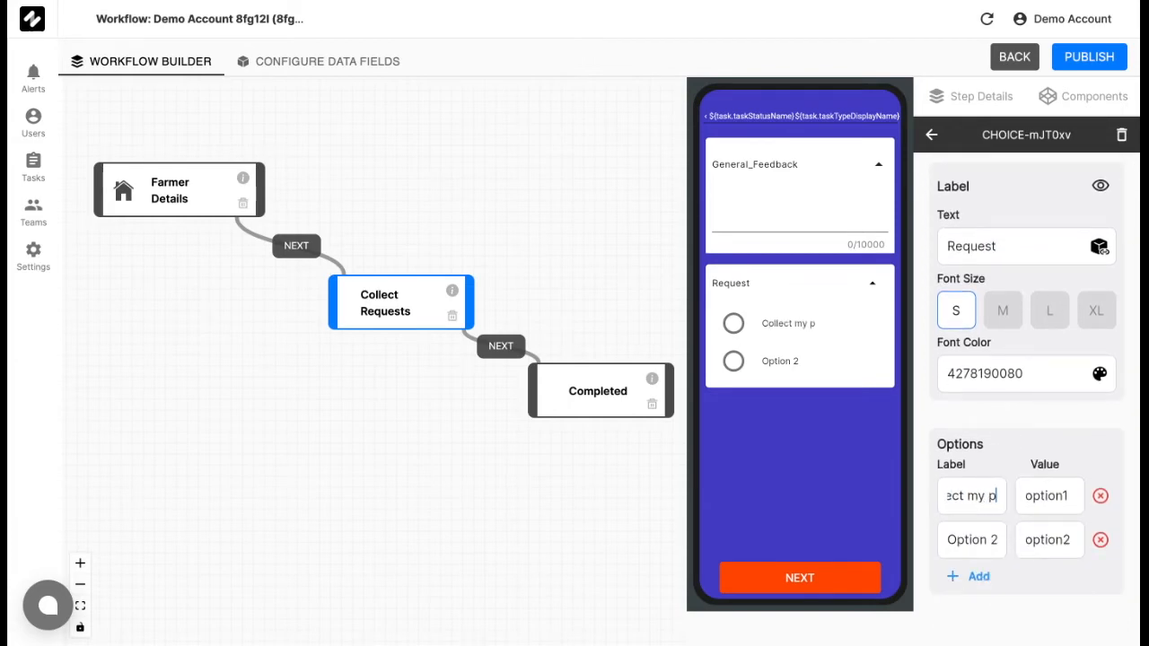
text(roduce Monthly)
double_click(987, 498)
key(ctrl+c)
key(Tab)
key(ctrl+v)
Step: Set the second Request option's label and value to Collect my produce every 3 months and close the component's settings
drag(993, 538, 881, 546)
text(Collect my pro)
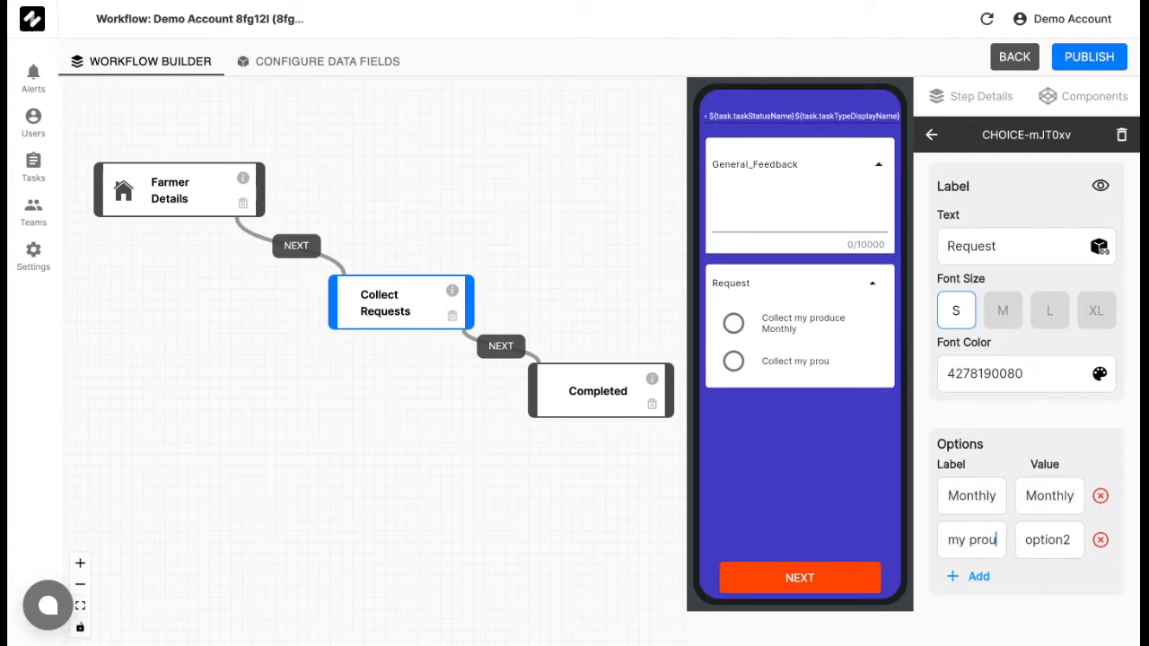
text(duce every 3 mmonth)
key(BackSpace)
key(BackSpace)
key(BackSpace)
key(BackSpace)
key(BackSpace)
text(onths)
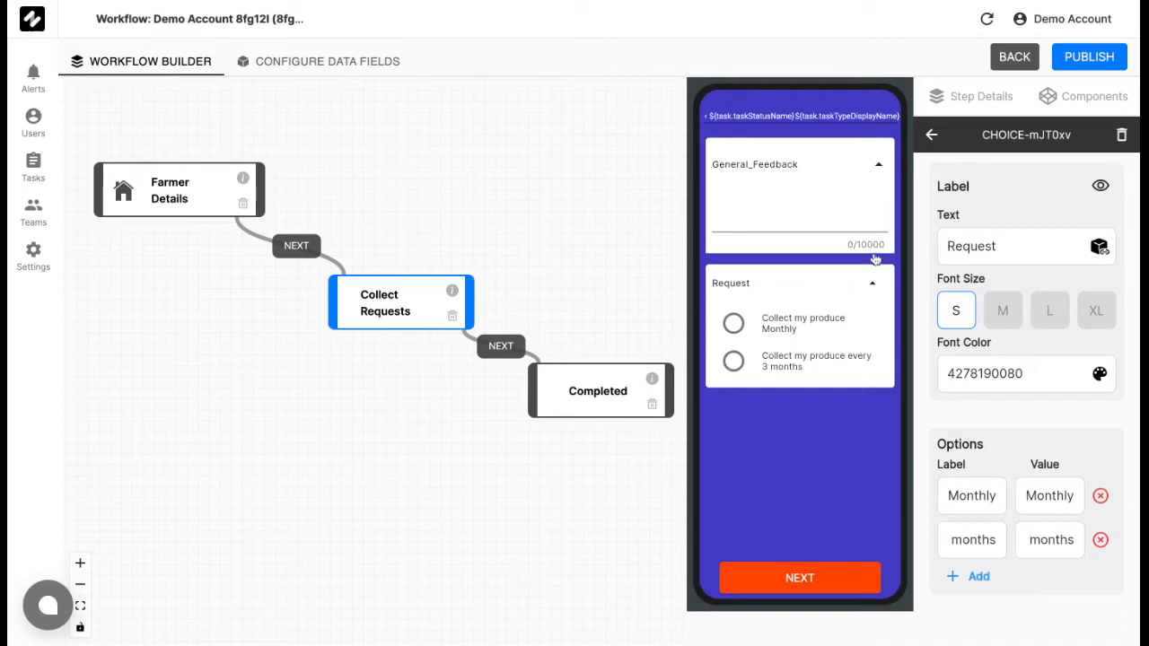
click(937, 136)
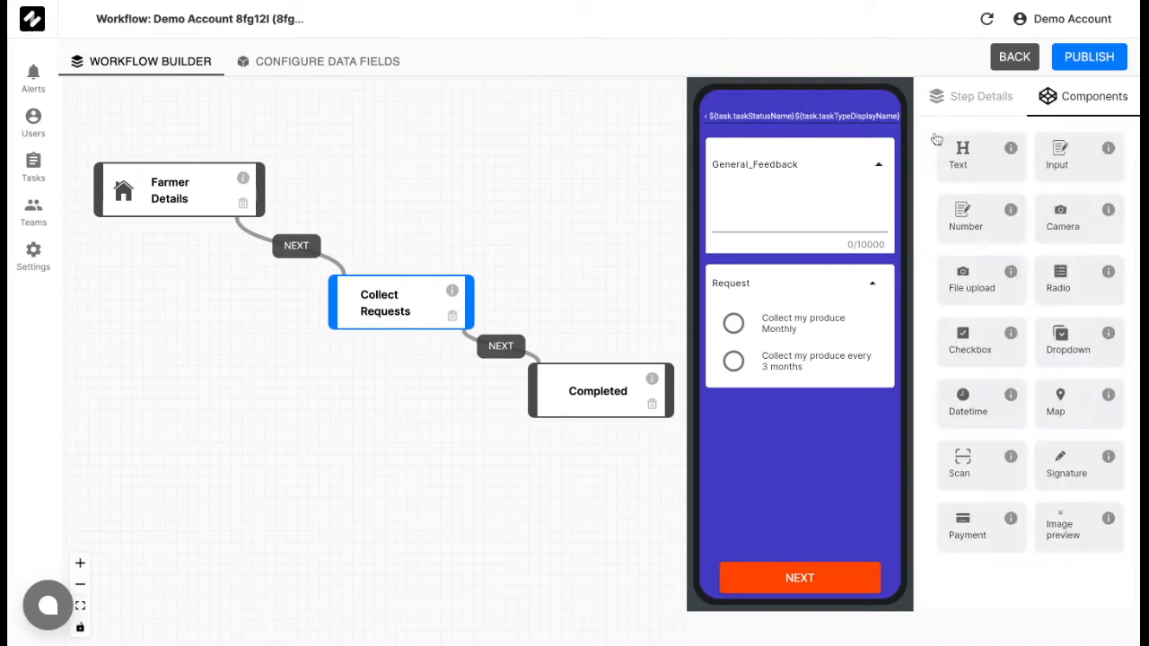
Step: Create a Text data field named General_Feedback that is neither mandatory nor a create time field
click(330, 65)
click(1032, 111)
click(579, 259)
text(Geer)
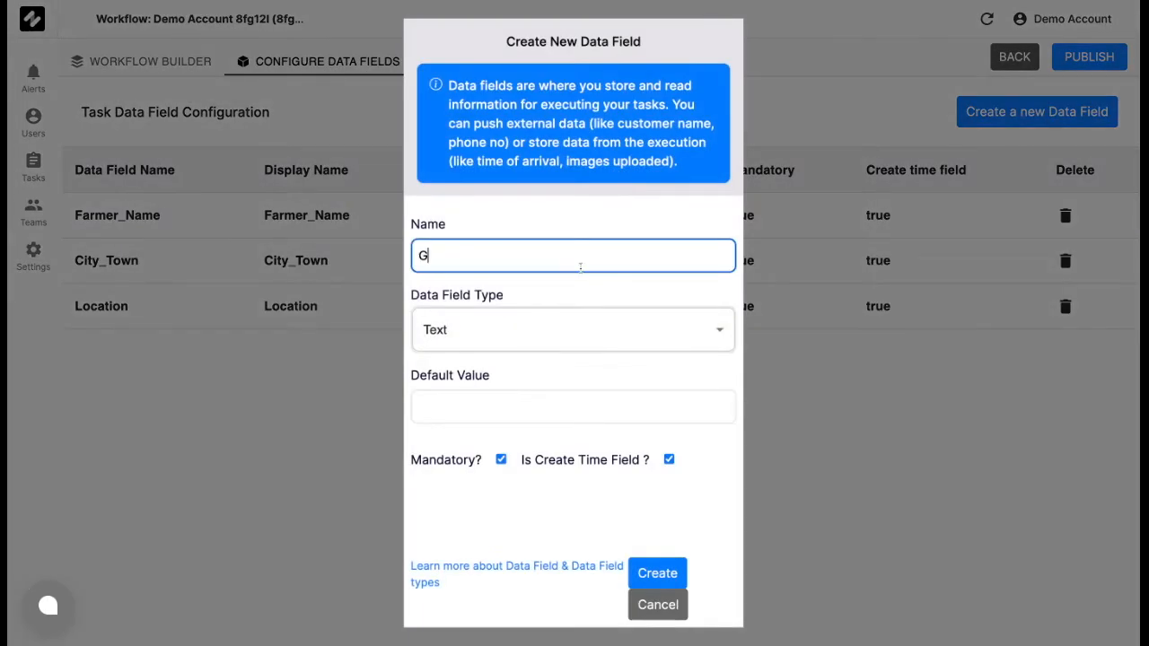
key(BackSpace)
key(BackSpace)
text(neral_Feedback)
click(501, 459)
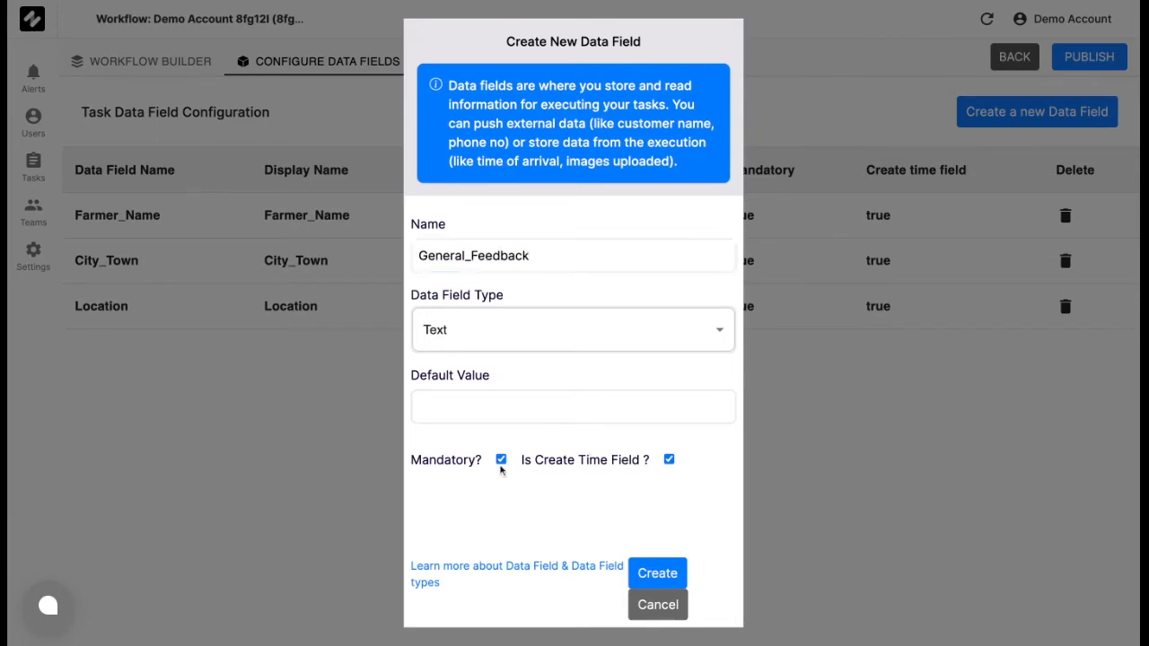
click(669, 459)
click(650, 581)
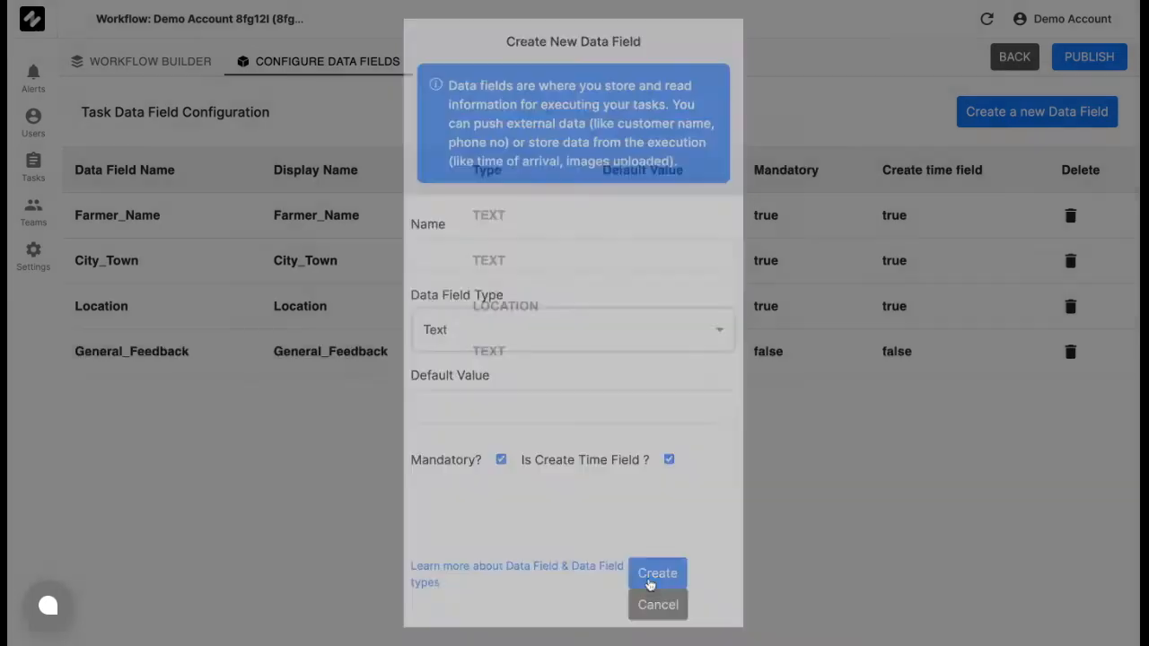
Step: Create a Text data field named Request that is neither mandatory nor a create time field
click(1038, 112)
click(563, 256)
text(Re)
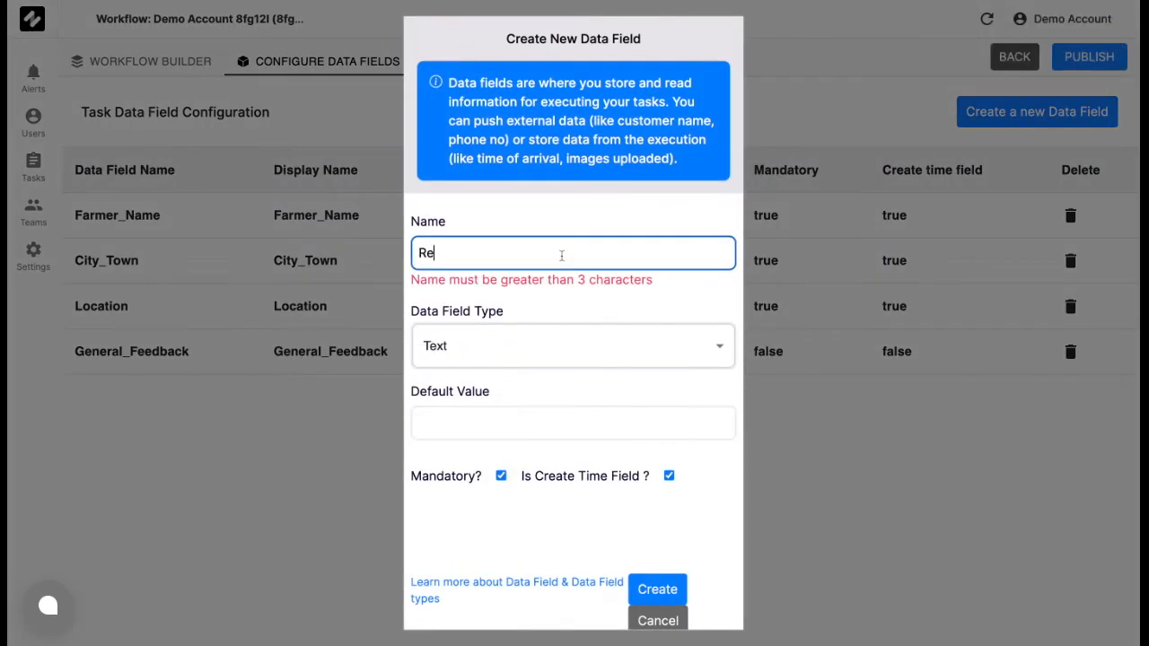
text(quest)
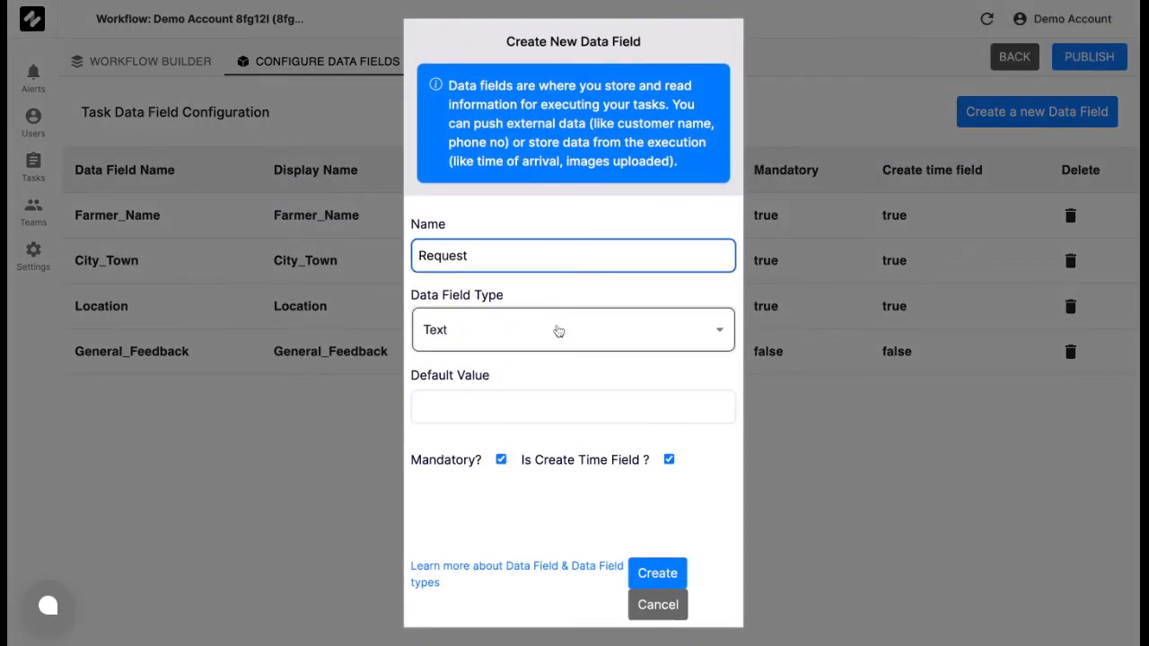
click(669, 459)
click(501, 459)
click(658, 574)
Step: Back in the workflow builder, make the General_Feedback input write to the data field task.data.General_Feedback
click(192, 64)
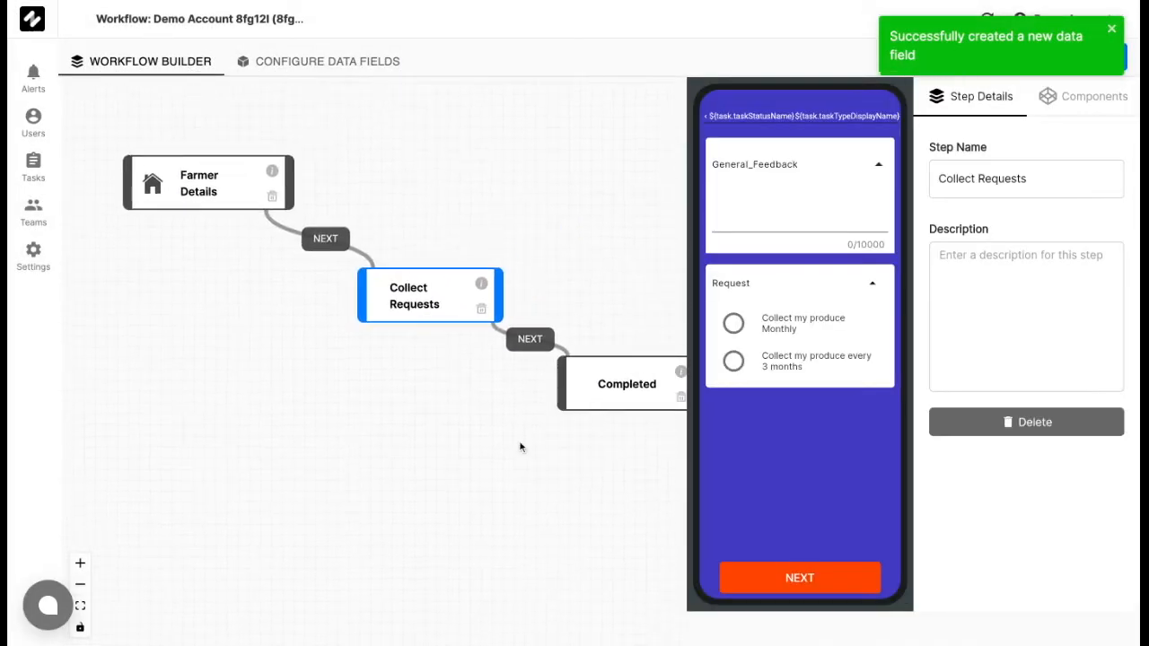
click(826, 169)
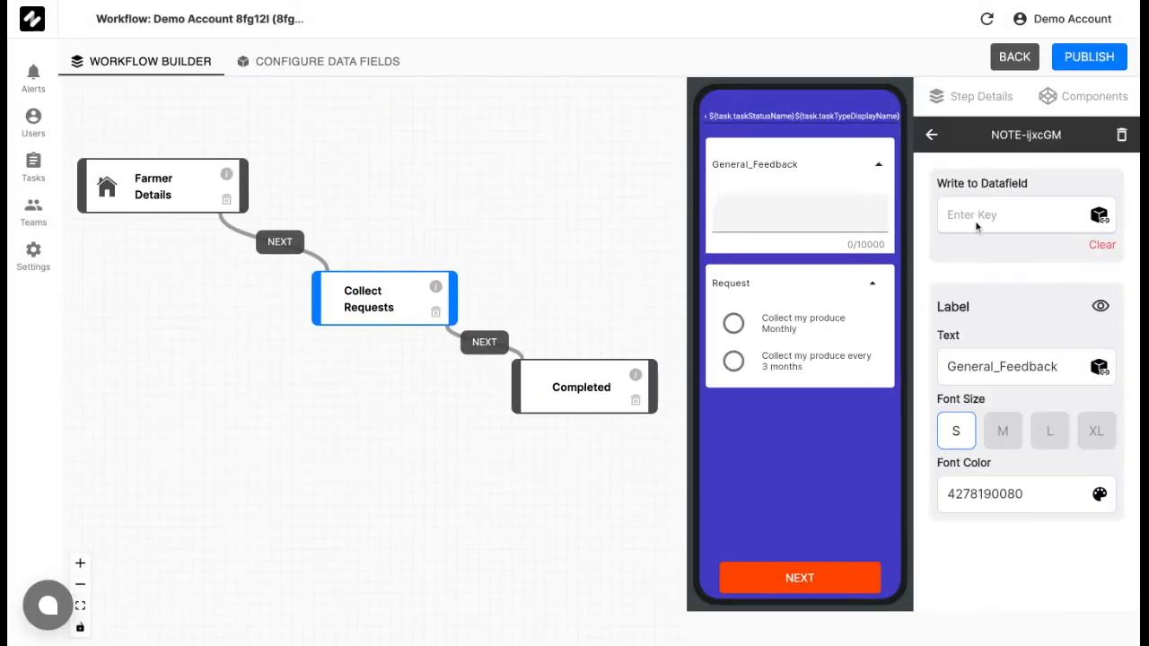
click(1099, 218)
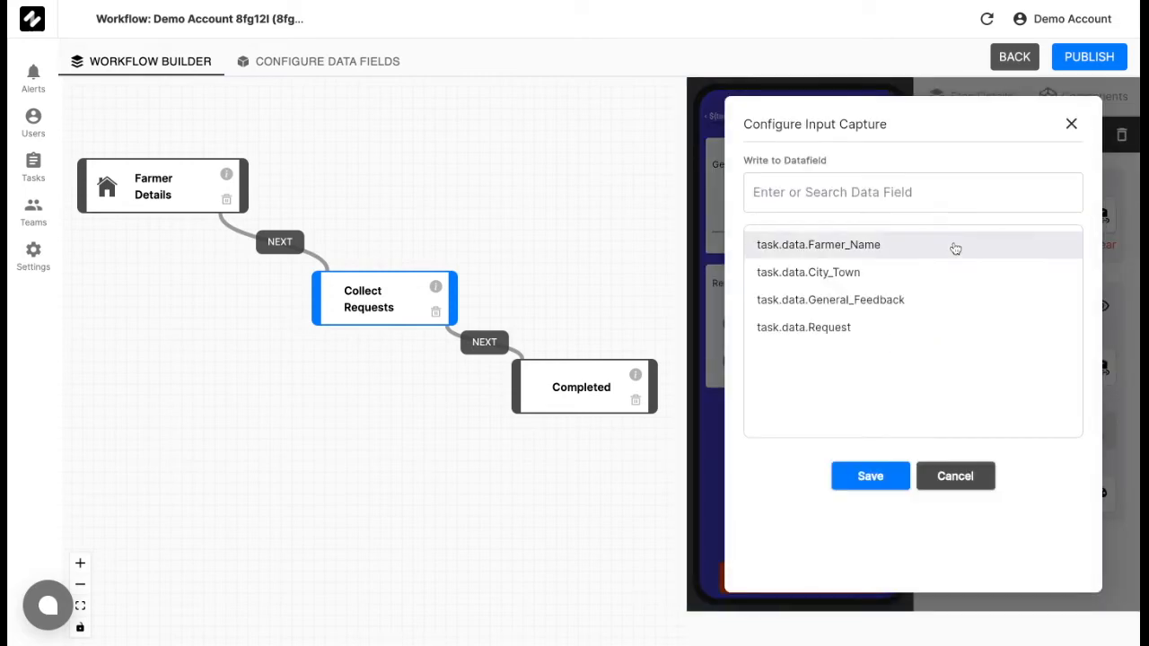
click(902, 299)
click(877, 490)
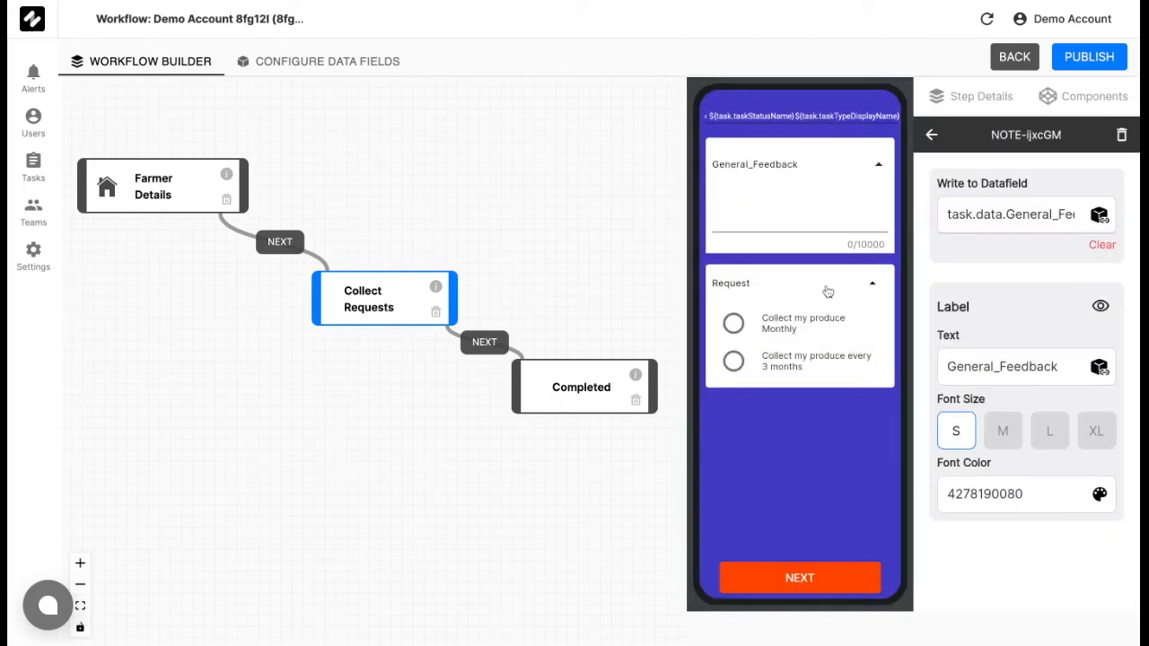
Step: Make the Request radio component write to the data field task.data.Request and close the Collect Requests step
click(827, 291)
click(1102, 218)
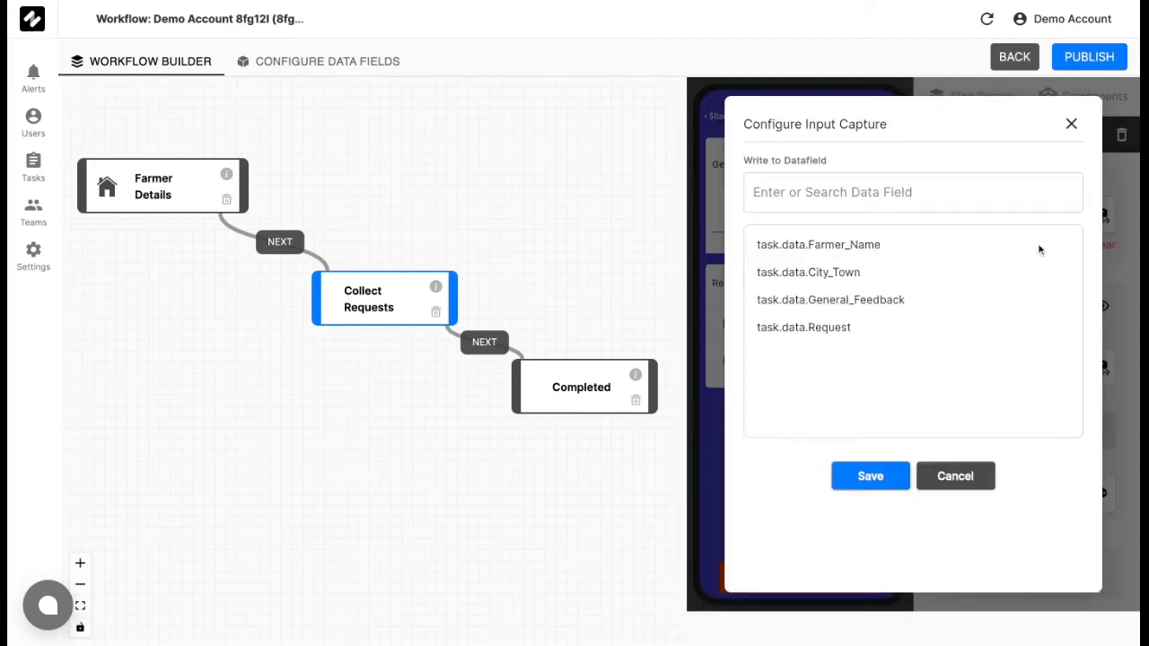
click(927, 330)
click(895, 477)
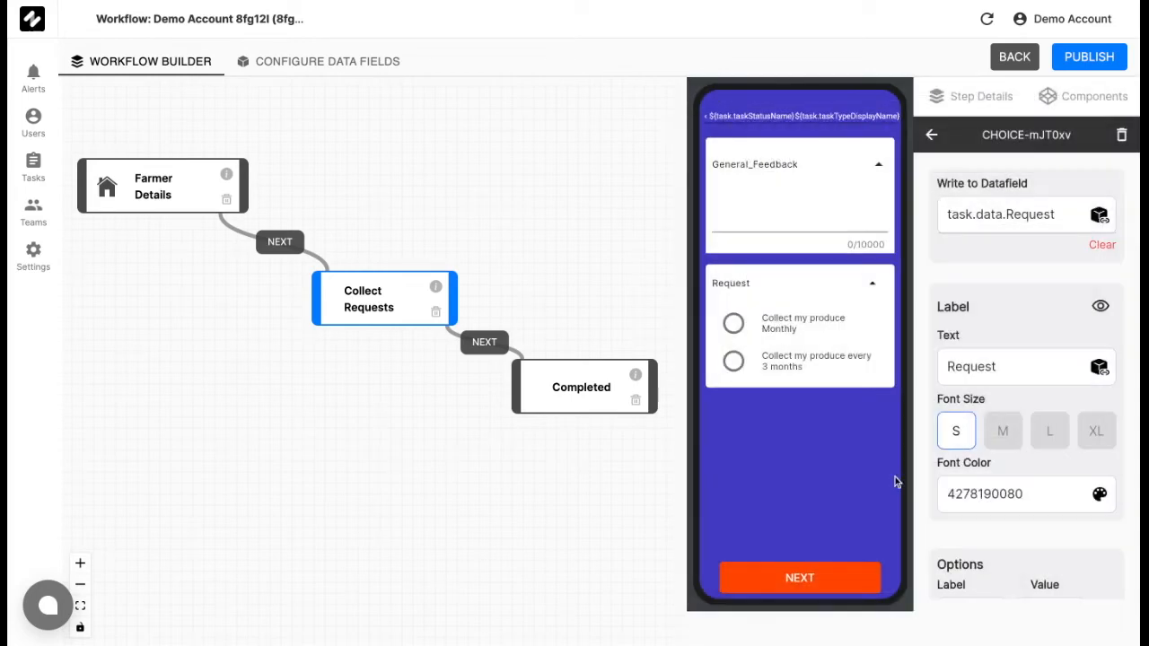
click(652, 294)
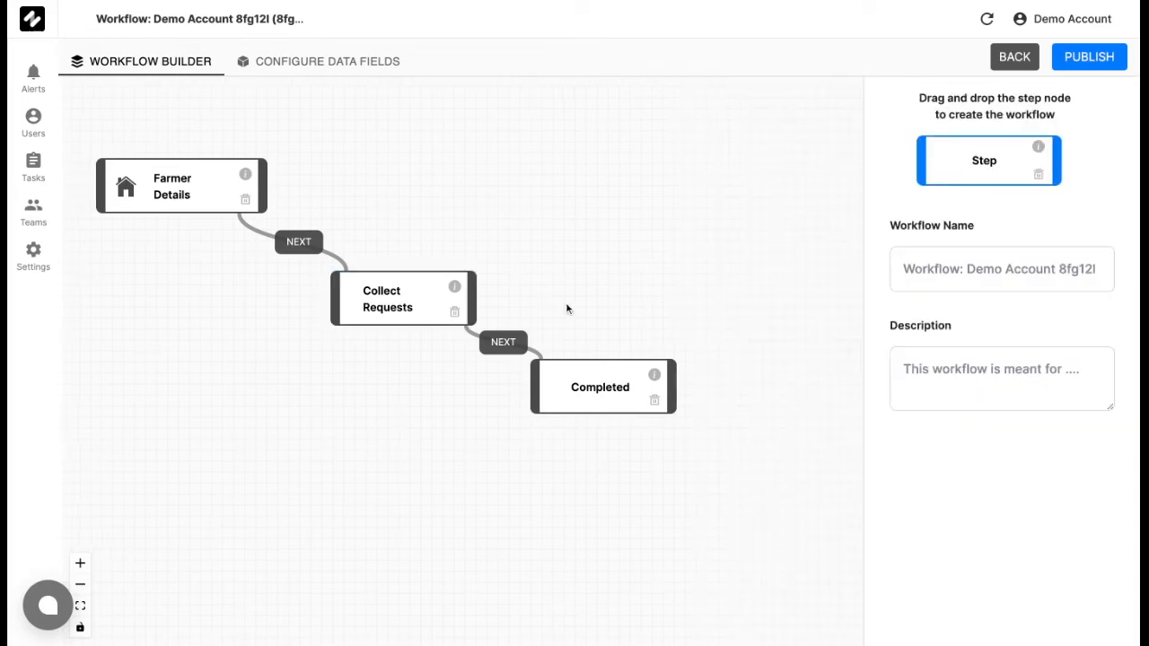
Step: Add a Text component to the Completed step and set its label text to Well done
click(638, 383)
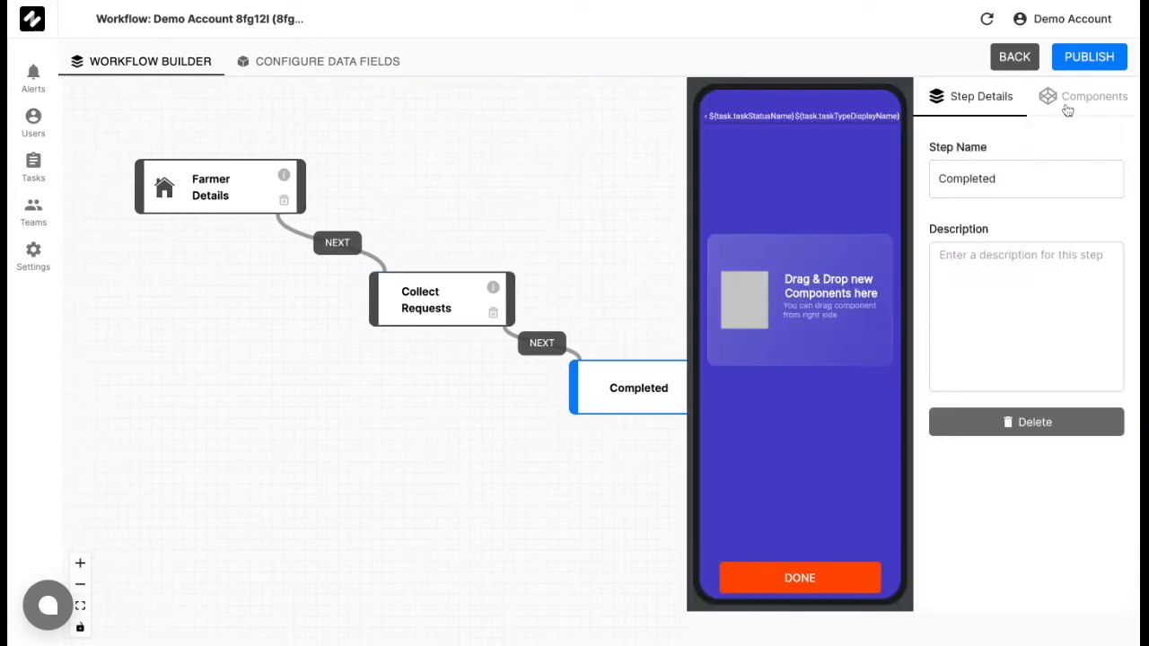
click(1077, 105)
drag(962, 154, 769, 276)
click(819, 160)
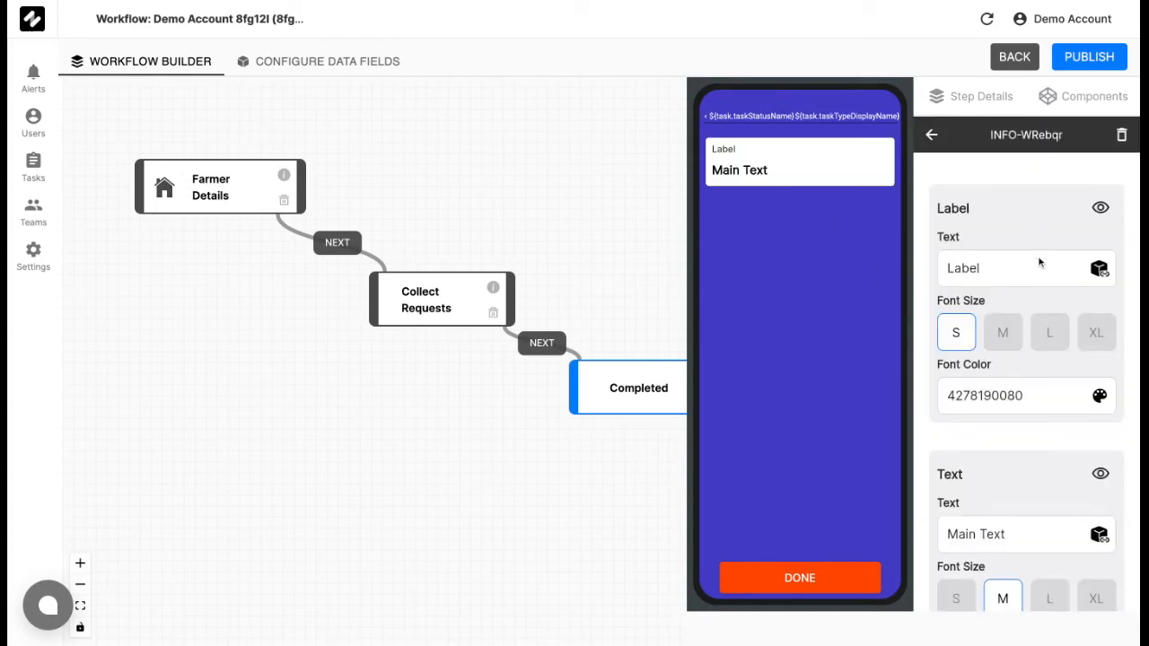
key(BackSpace)
key(BackSpace)
key(BackSpace)
key(BackSpace)
text(Well done)
key(BackSpace)
key(BackSpace)
text(one)
Step: Replace the Well done component's main text with Task Completed! and shift the Collect Requests node slightly on the canvas
triple_click(1020, 536)
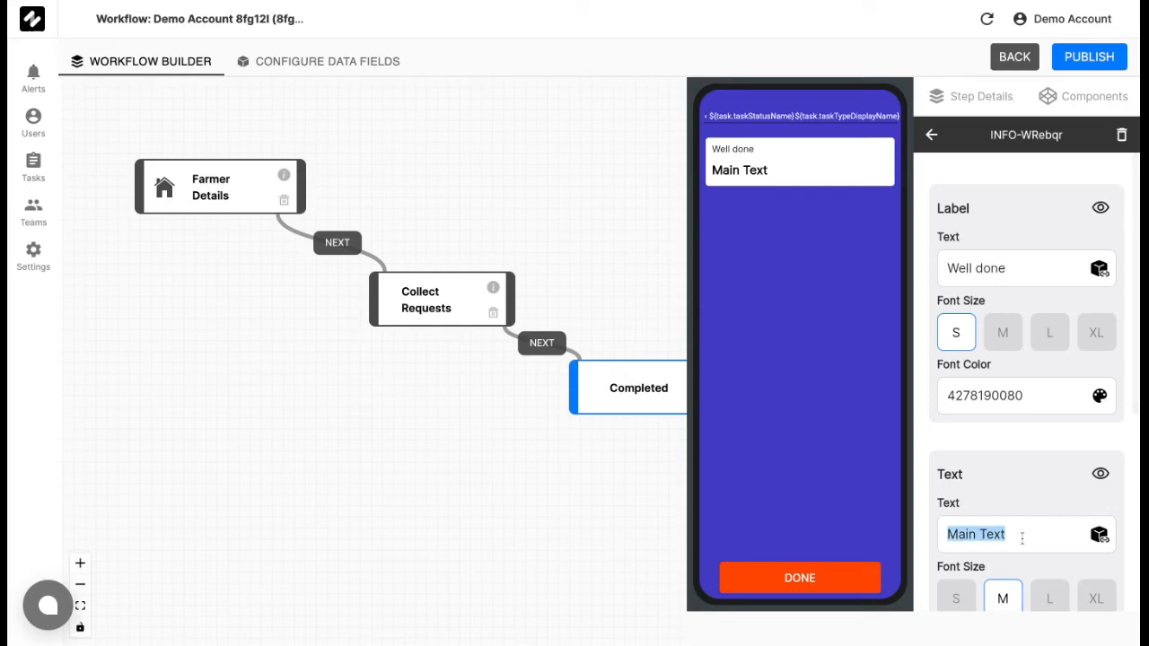
text(Task Com)
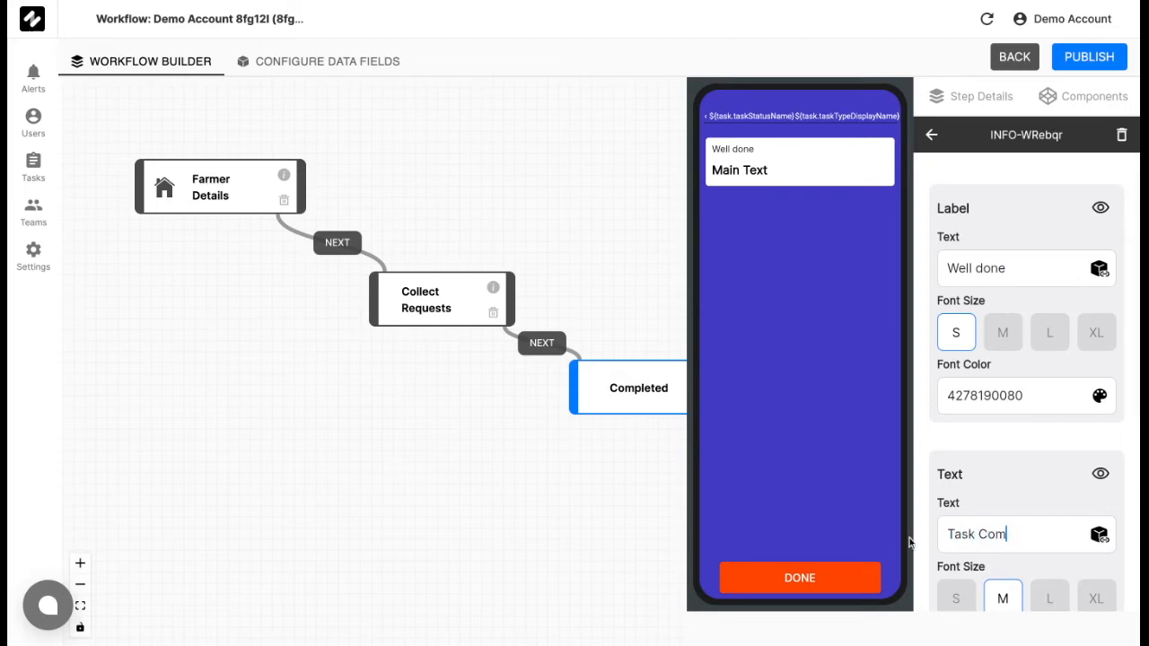
text(pleted!)
click(637, 252)
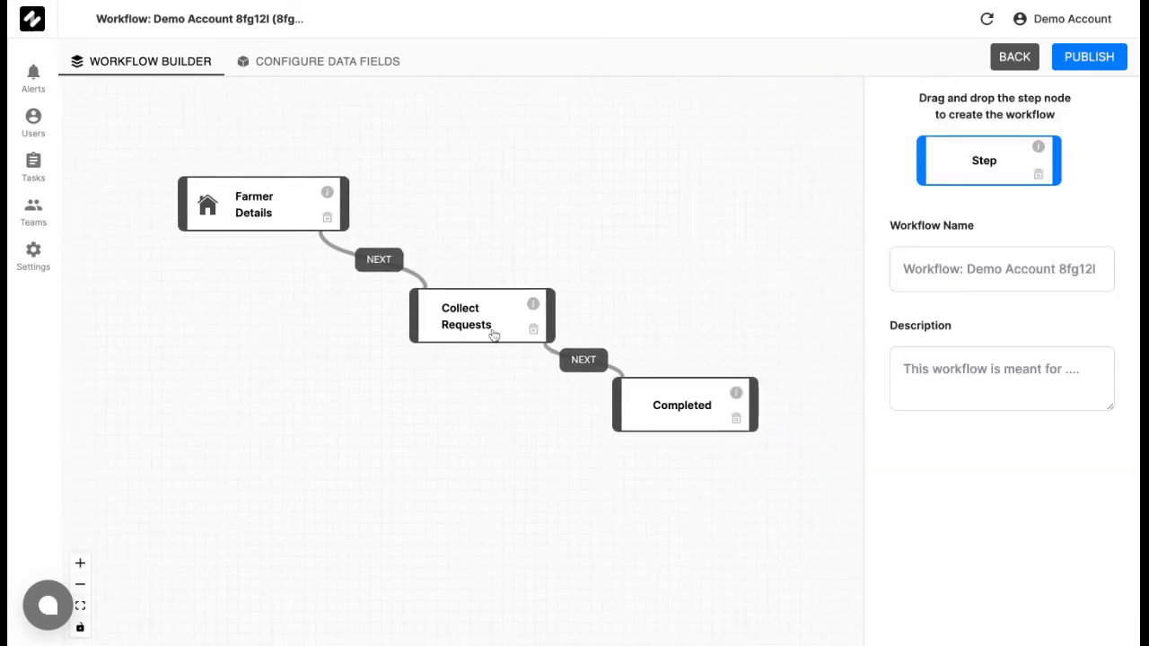
drag(494, 329, 482, 333)
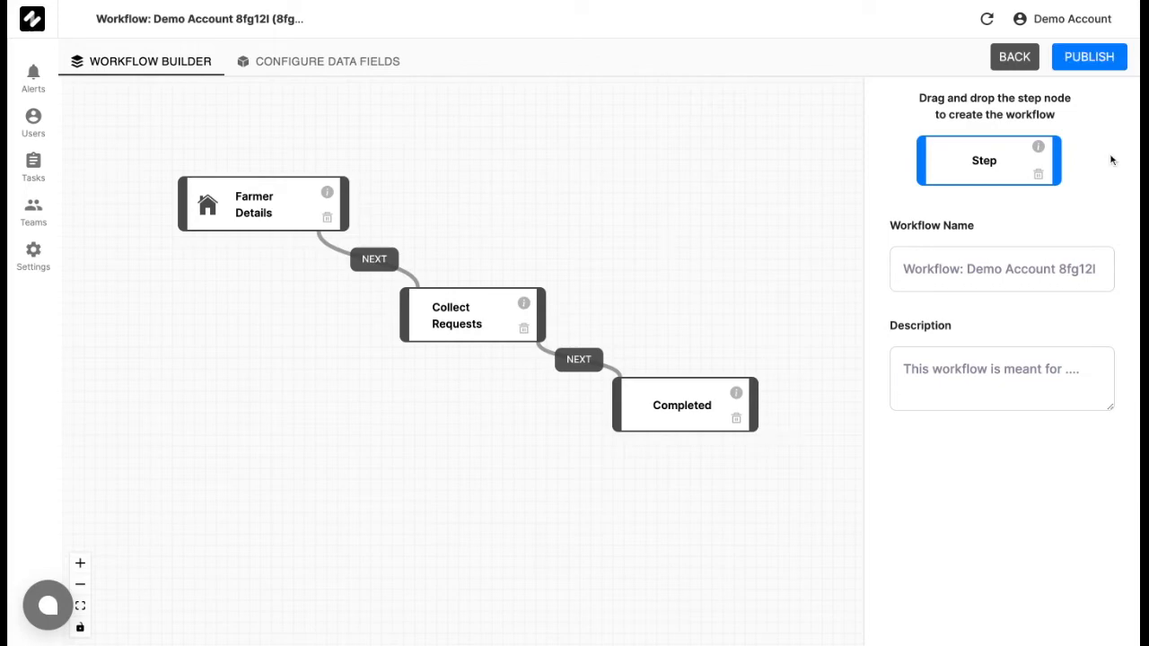
Step: Rename the workflow as Farmer Request and publish it
triple_click(902, 269)
key(BackSpace)
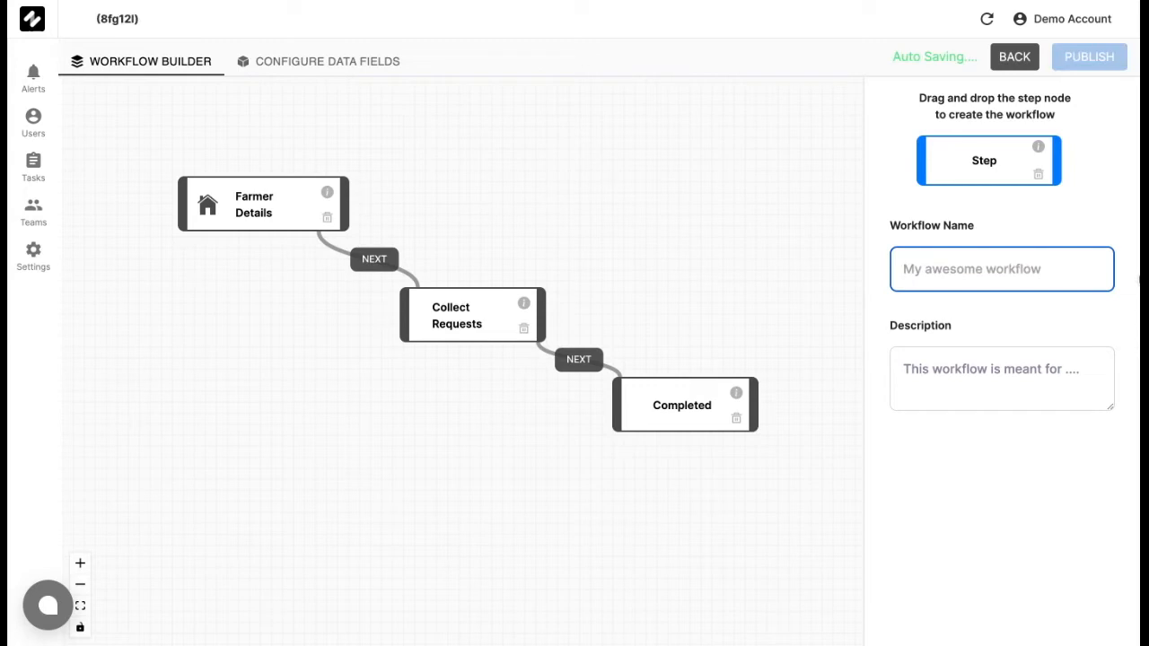
text(Farmer )
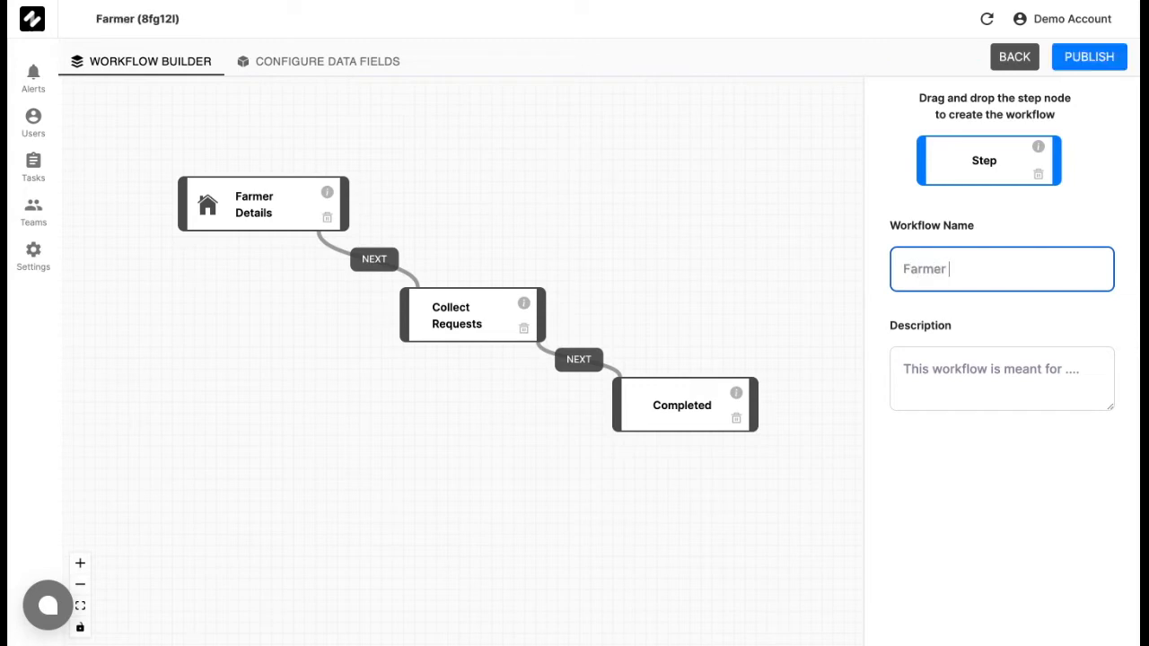
text(Request)
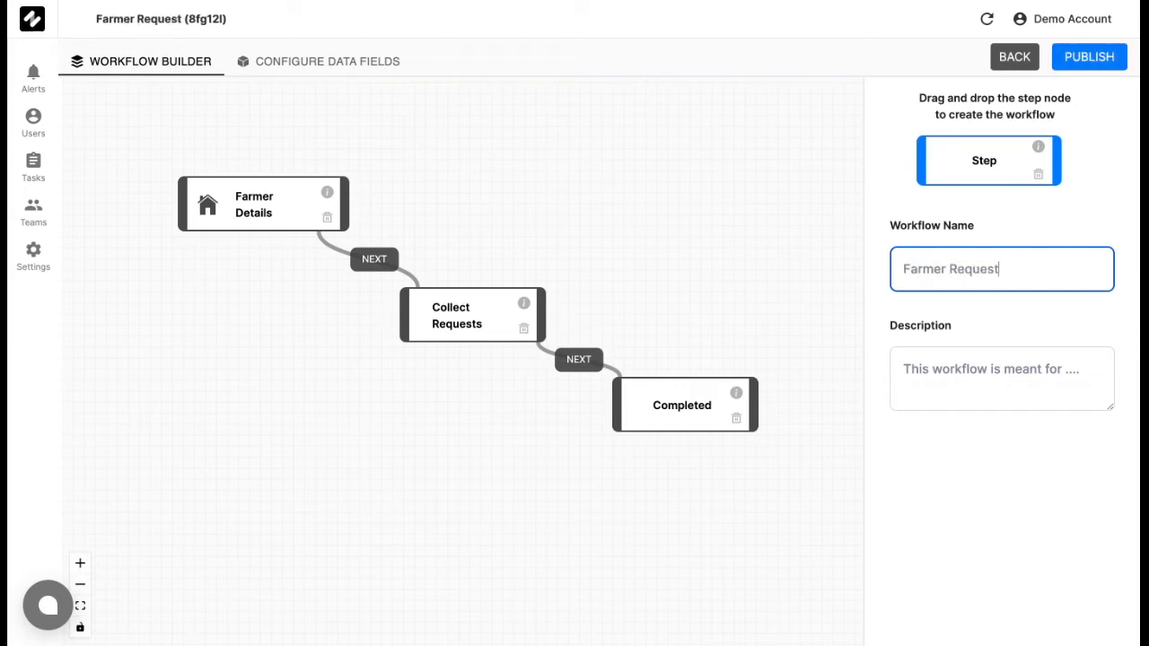
click(795, 233)
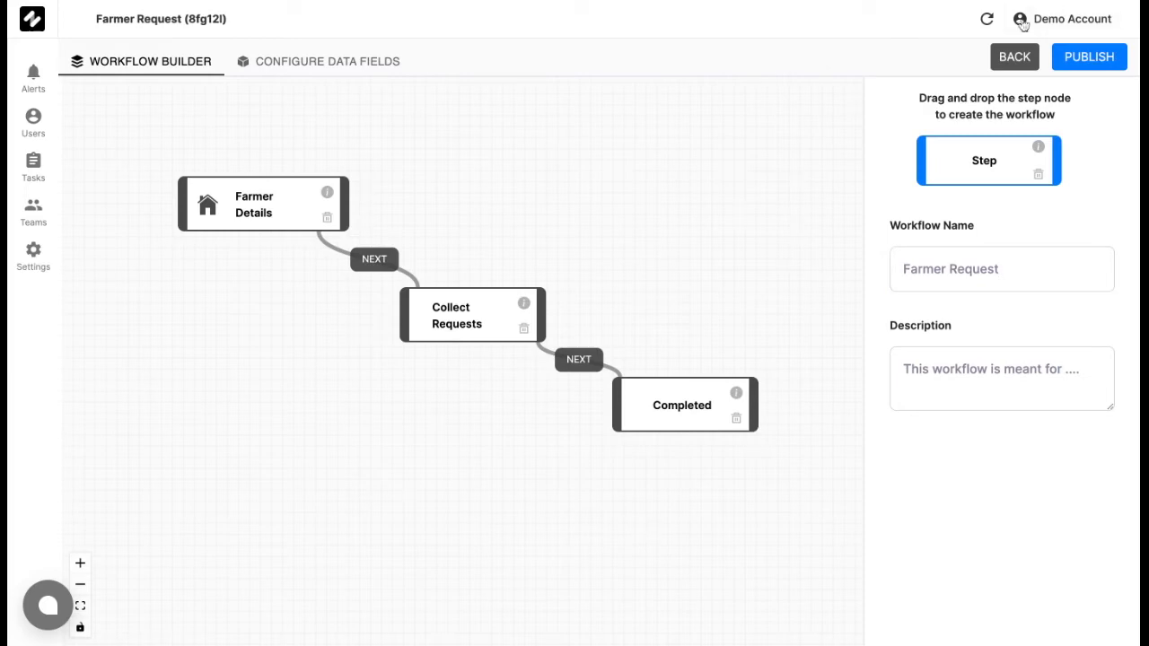
click(1080, 61)
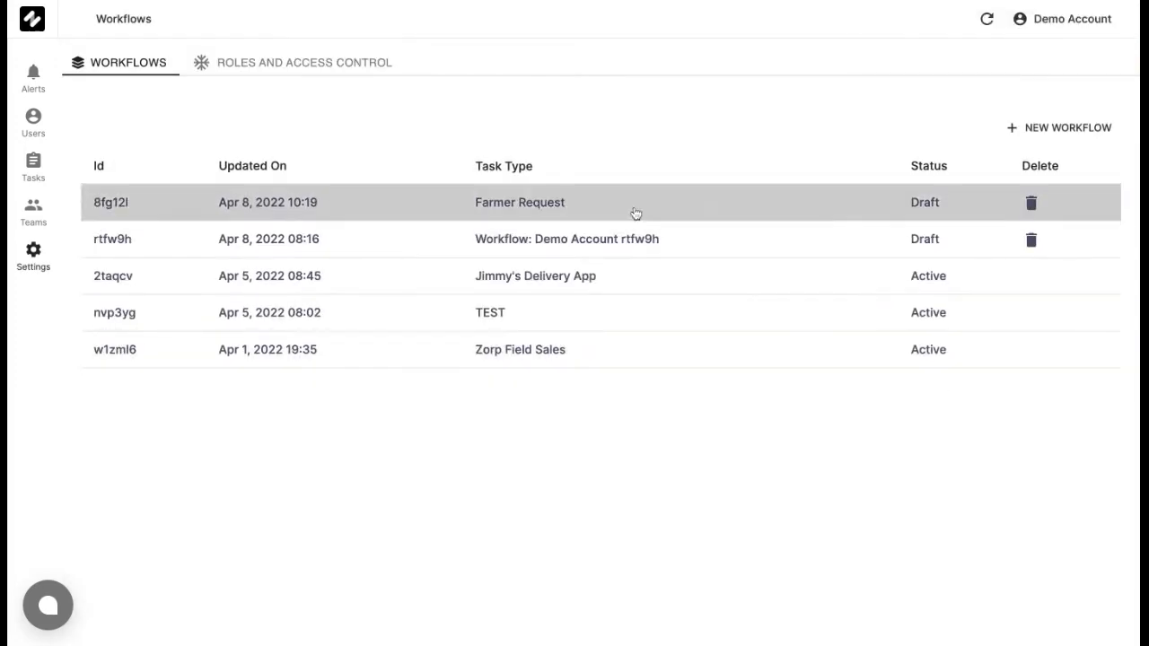
Step: Reopen the Farmer Request workflow and add a Rest API action to the NEXT transition between Collect Requests and Completed
click(623, 212)
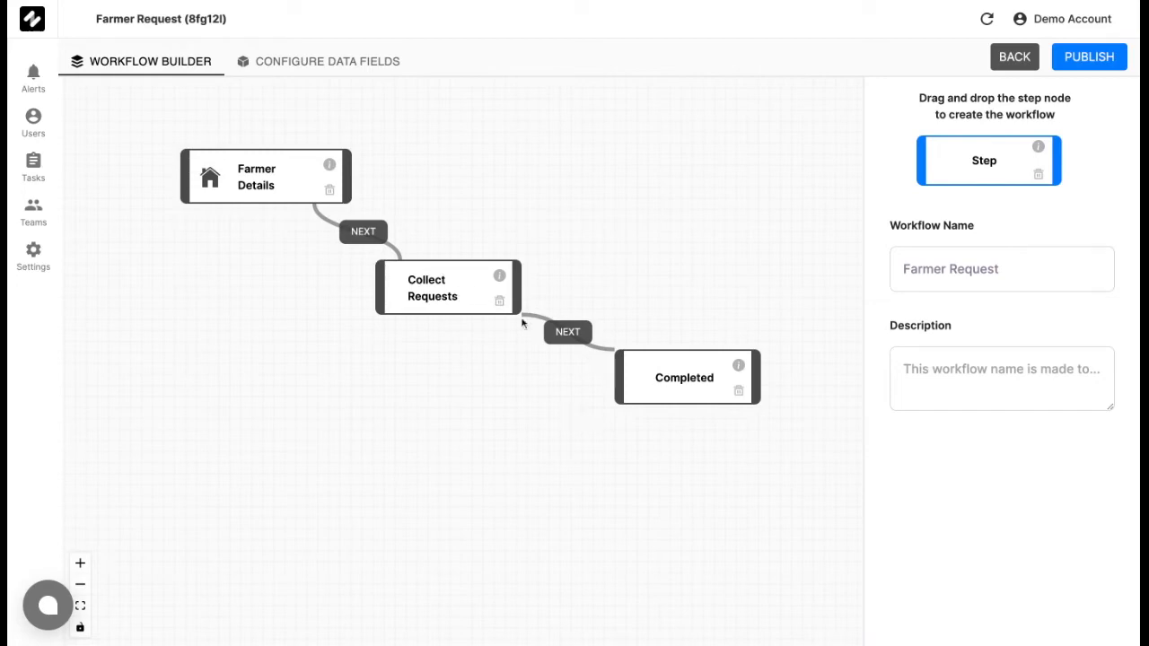
click(565, 339)
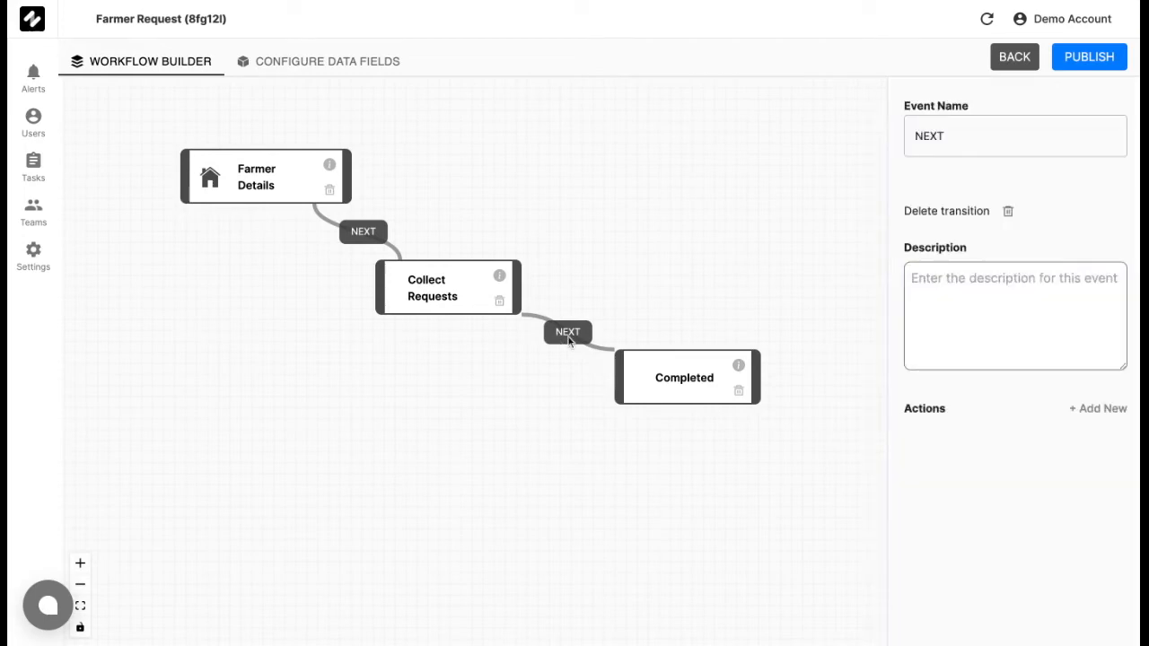
click(1099, 409)
click(1080, 432)
click(1013, 480)
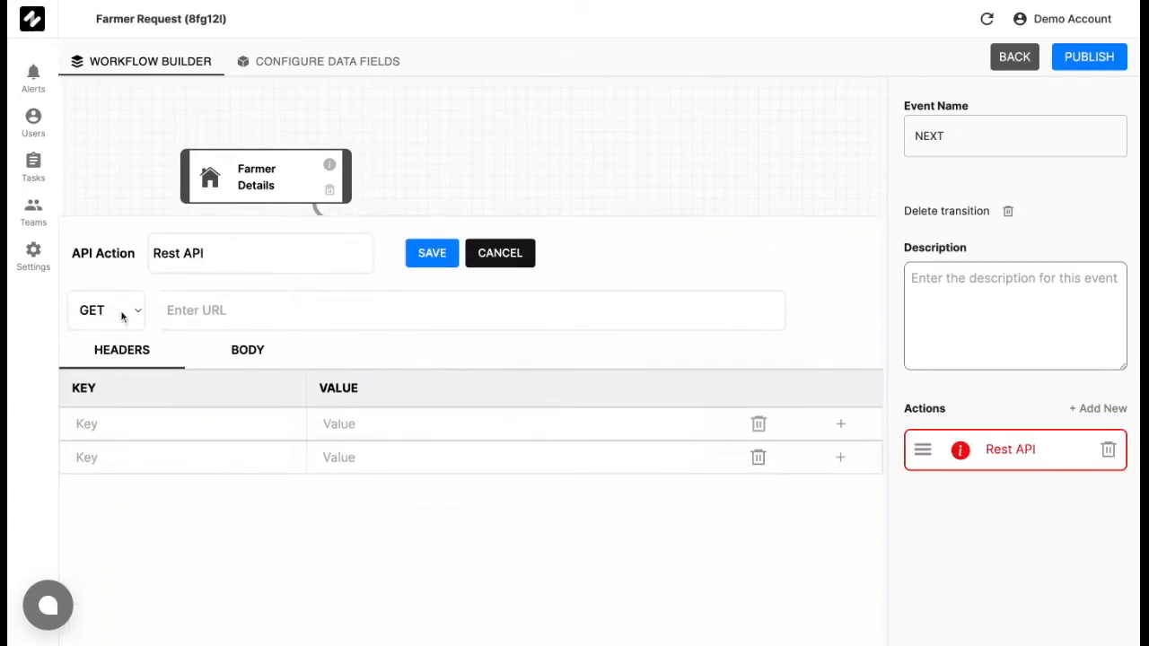
click(120, 310)
click(107, 334)
click(273, 317)
key(super+Tab)
key(super+Tab)
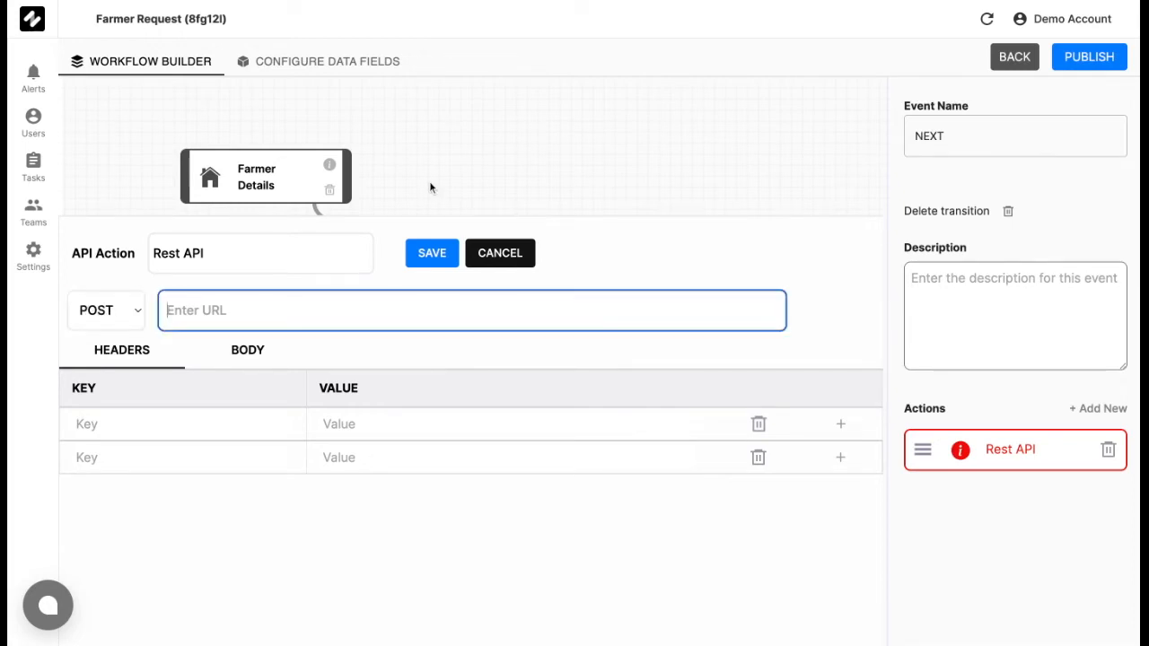
text(https://slack.com/api/chat.postMessage)
Step: Add an Authorization header to the API action and paste the Slack bearer token as its value
click(208, 430)
text(Authorization)
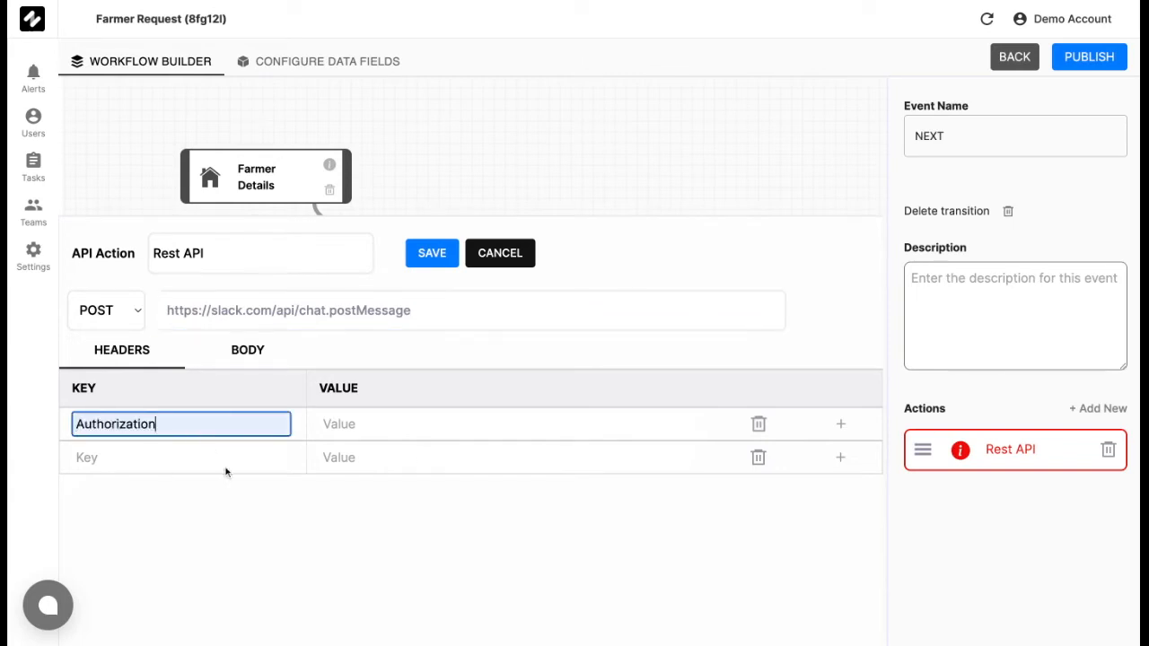
key(super+Tab)
key(super+Tab)
click(377, 428)
key(ctrl+v)
Step: Add a second header, Content-type, with the value application/json
click(213, 459)
key(super+Tab)
key(super+Tab)
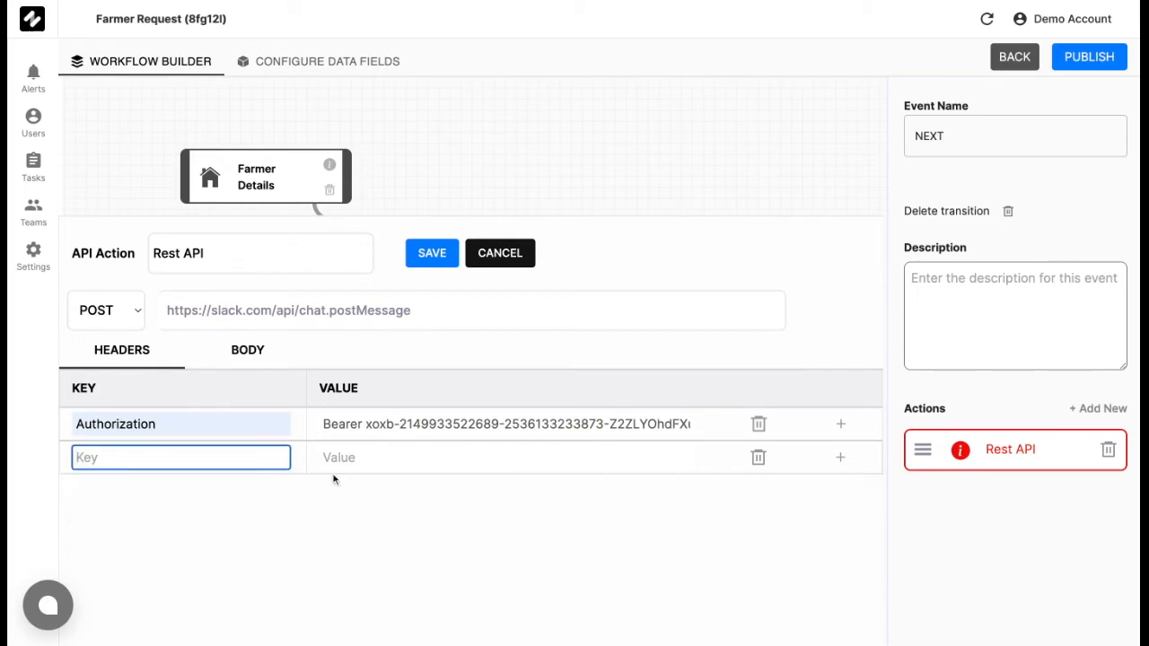
text(Content-type)
key(super+Tab)
click(432, 457)
text(application/json)
Step: Fill the request body with the Slack channel and message blocks JSON, replacing the first section's Hi! text with Farmer Name:
click(267, 359)
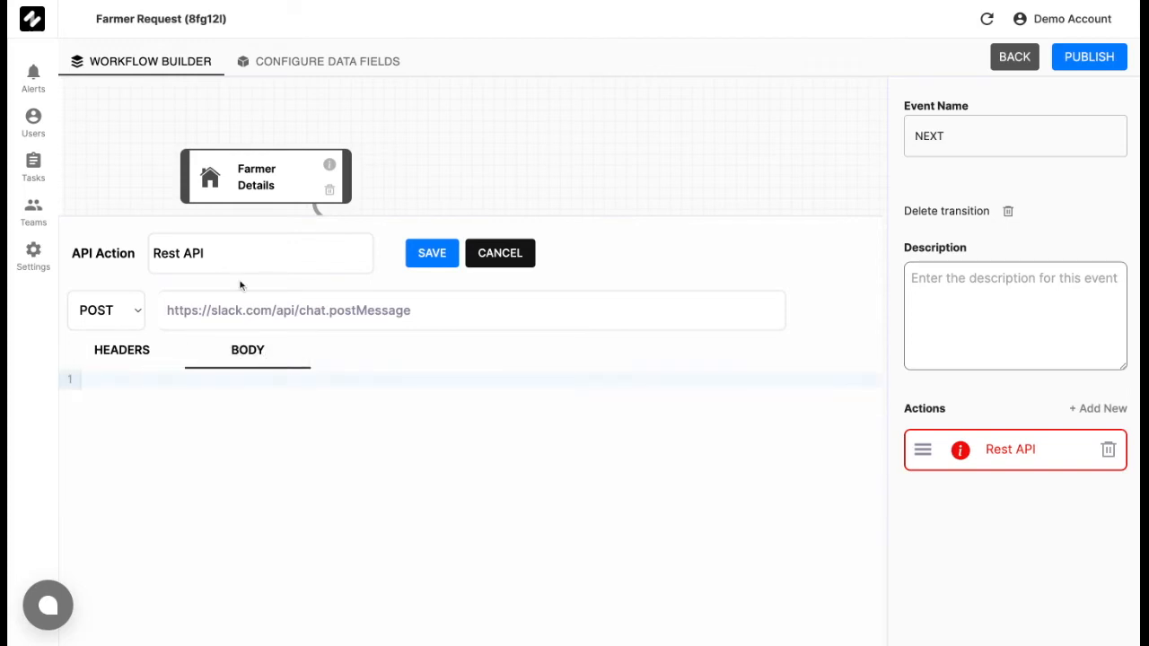
text({"channel":"C039W9708NM", "blocks": [ { "type": "section", "text": { "type": "mrkdwn", "text": "Hi!" } },         { "type": "divider" },         { "type": "section", "text": { "type": "mrkdwn", "text": "*Hello*" } } ] })
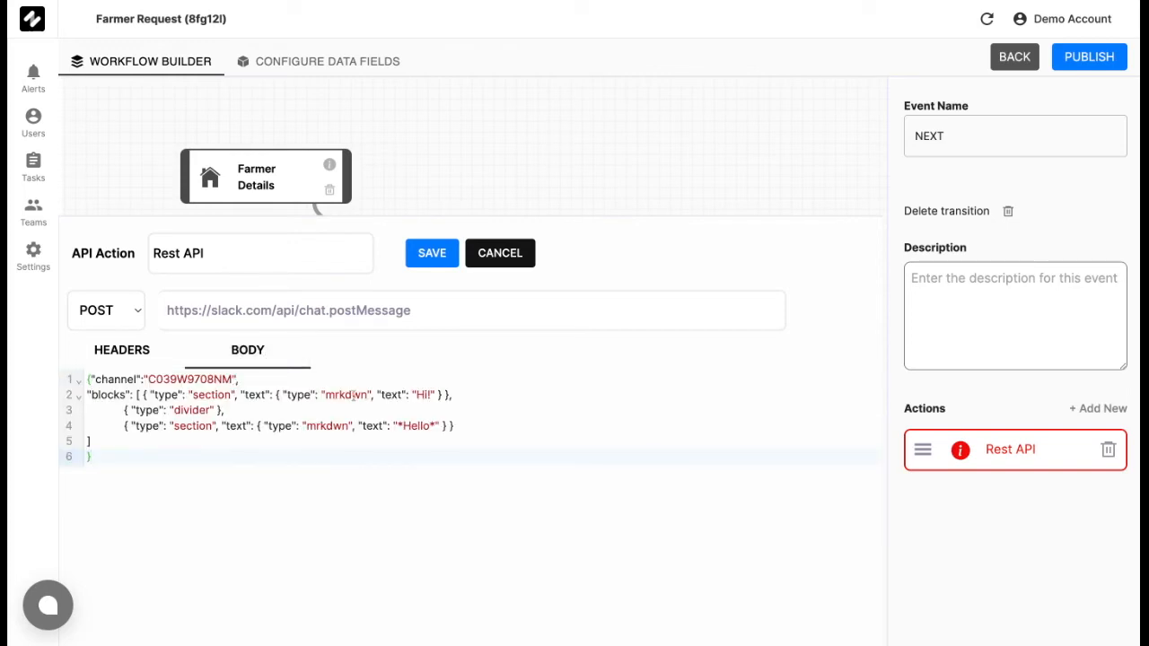
drag(432, 399, 414, 399)
key(BackSpace)
text(Farmer Name)
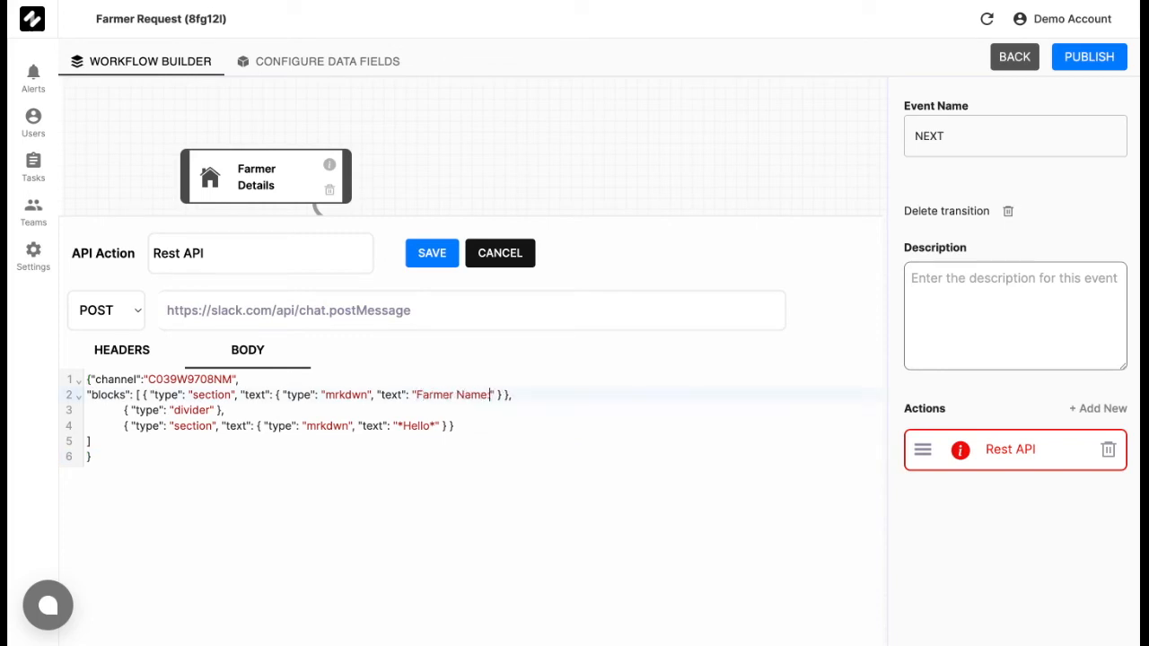
Step: Duplicate the Farmer Name: section on a new line and replace the copy's text with ${task.data.Farmer_Name}
drag(141, 394, 510, 395)
key(ctrl+c)
click(525, 396)
key(Return)
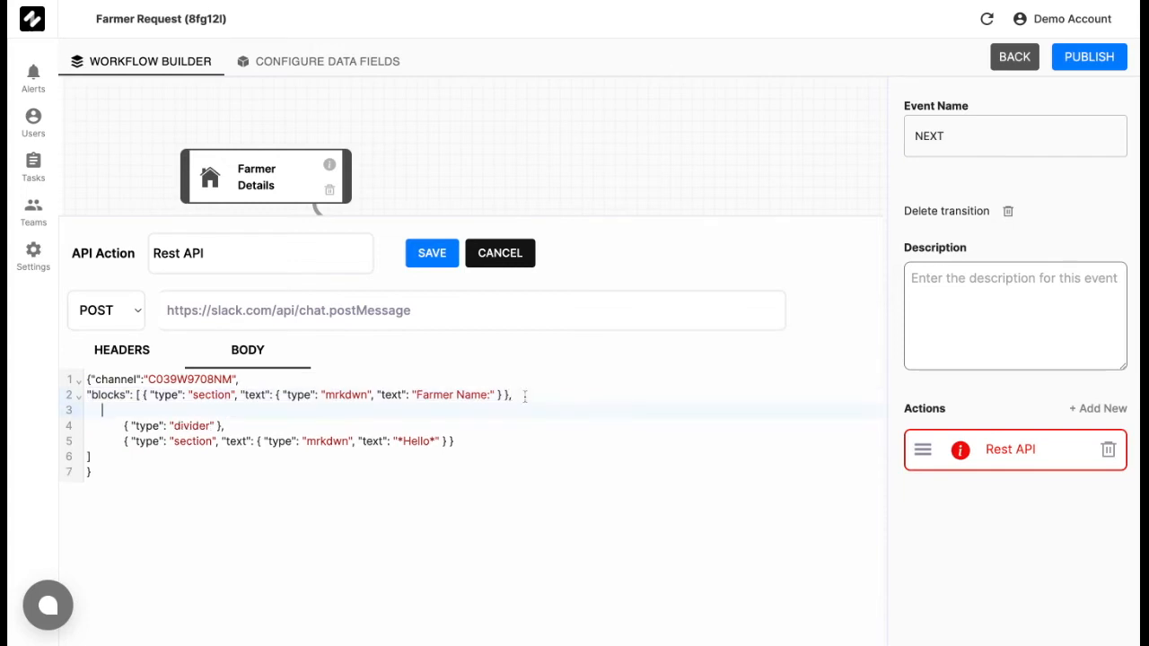
key(ctrl+v)
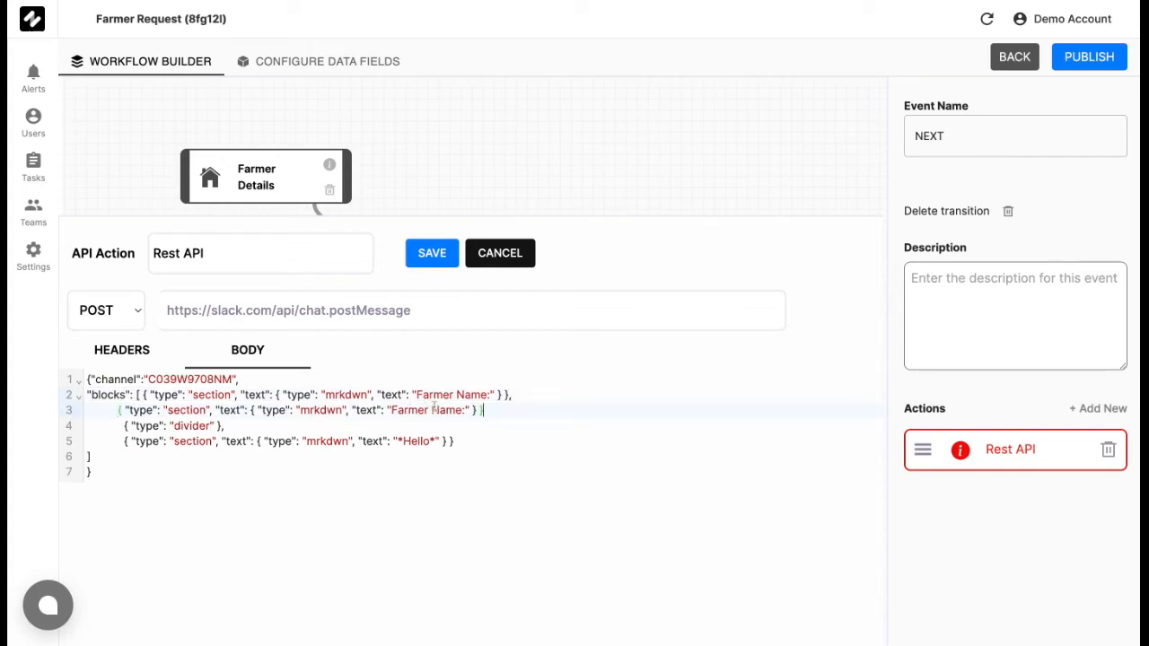
key(BackSpace)
key(BackSpace)
key(BackSpace)
key(BackSpace)
key(BackSpace)
key(BackSpace)
key(BackSpace)
key(BackSpace)
key(BackSpace)
key(BackSpace)
key(BackSpace)
key(BackSpace)
key(BackSpace)
key(BackSpace)
key(BackSpace)
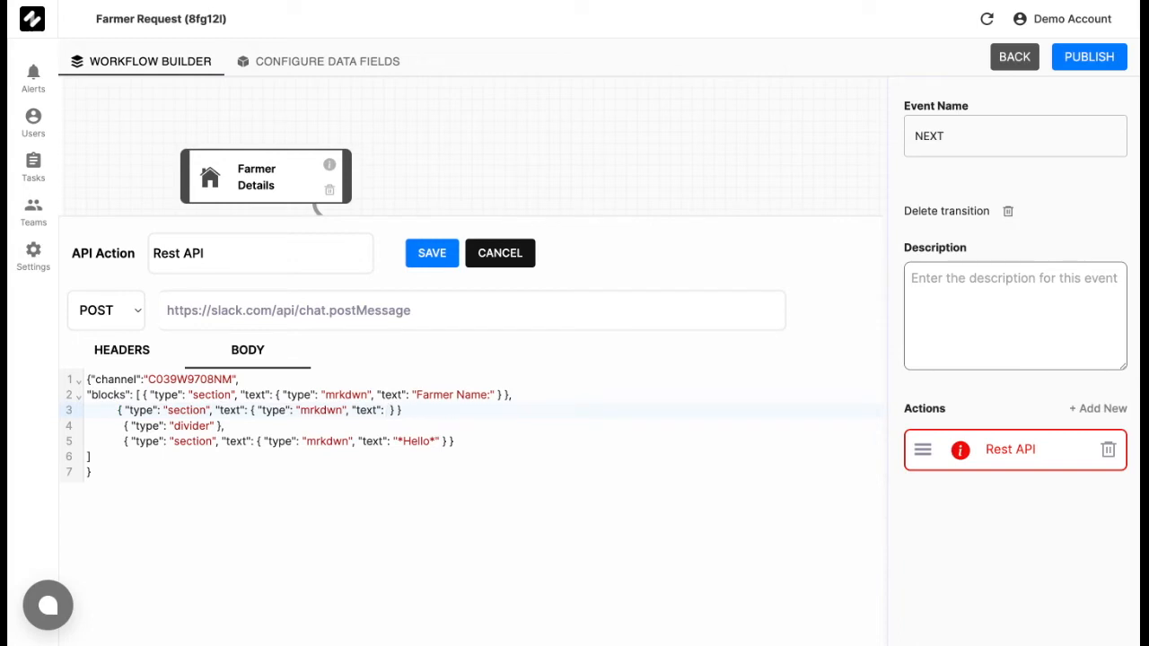
text(${task.data.Farmer_Name)
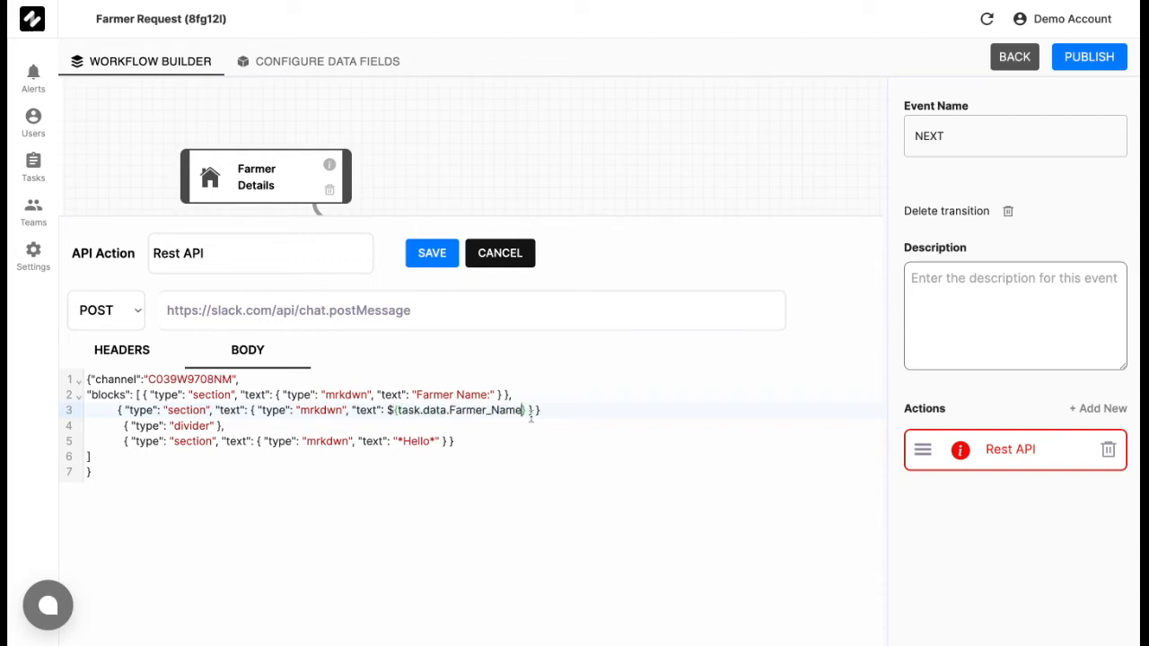
Step: Duplicate the farmer name label and value sections directly below the originals, separated by a comma
drag(143, 396, 540, 411)
key(ctrl+c)
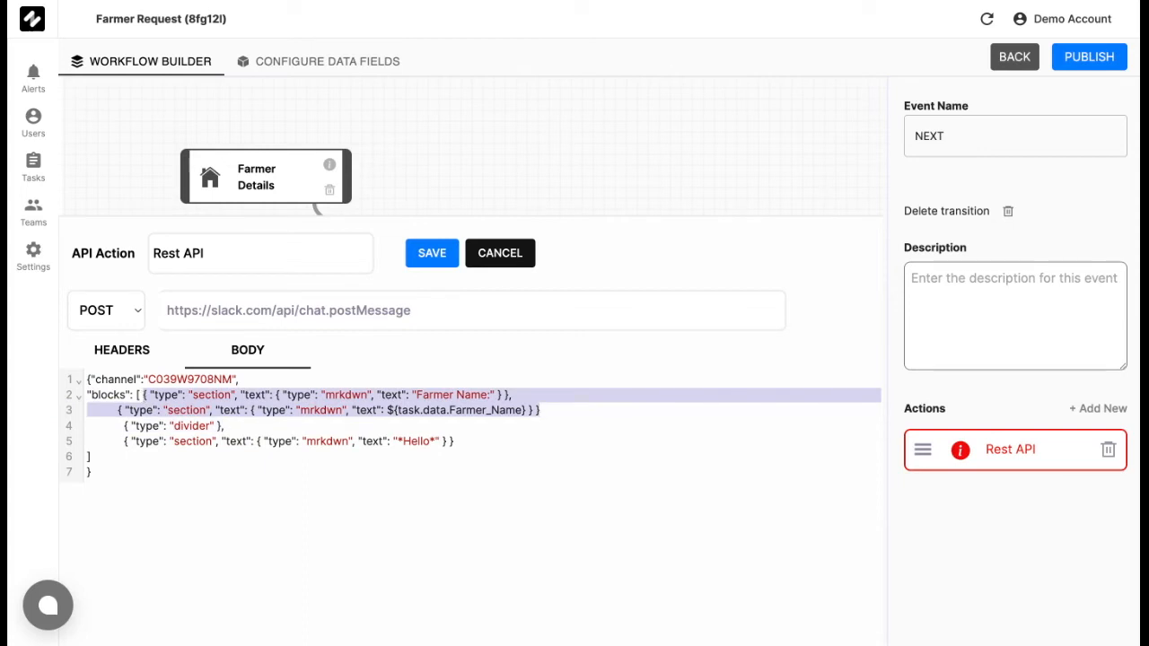
click(552, 412)
key(Return)
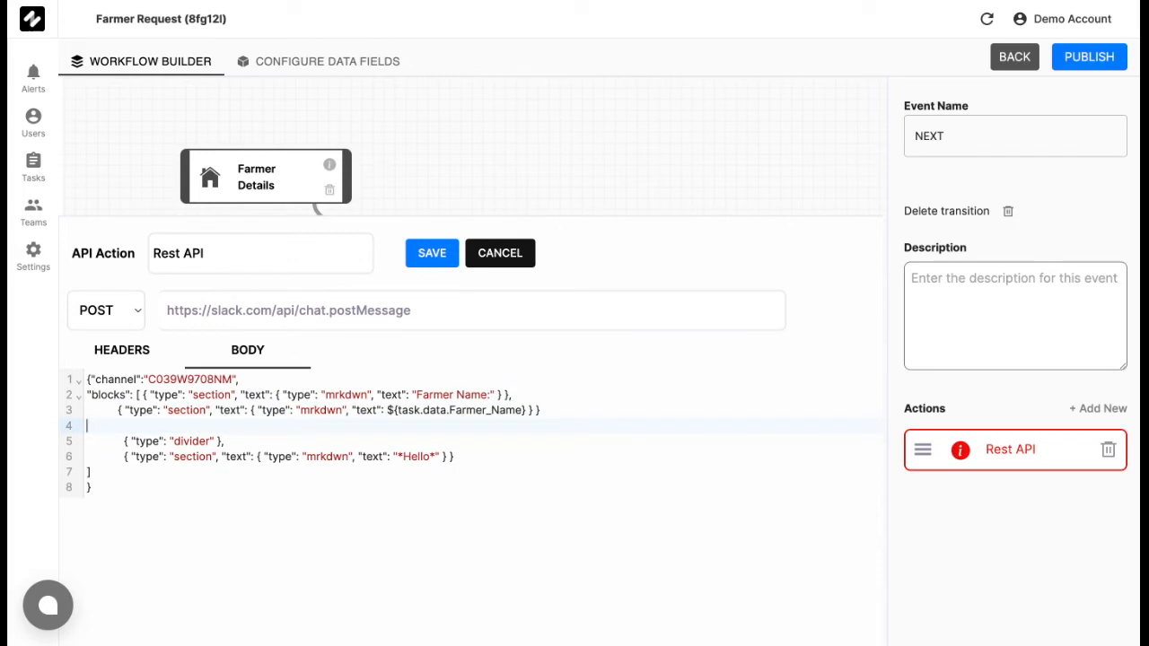
key(BackSpace)
key(End)
key(Return)
key(ctrl+v)
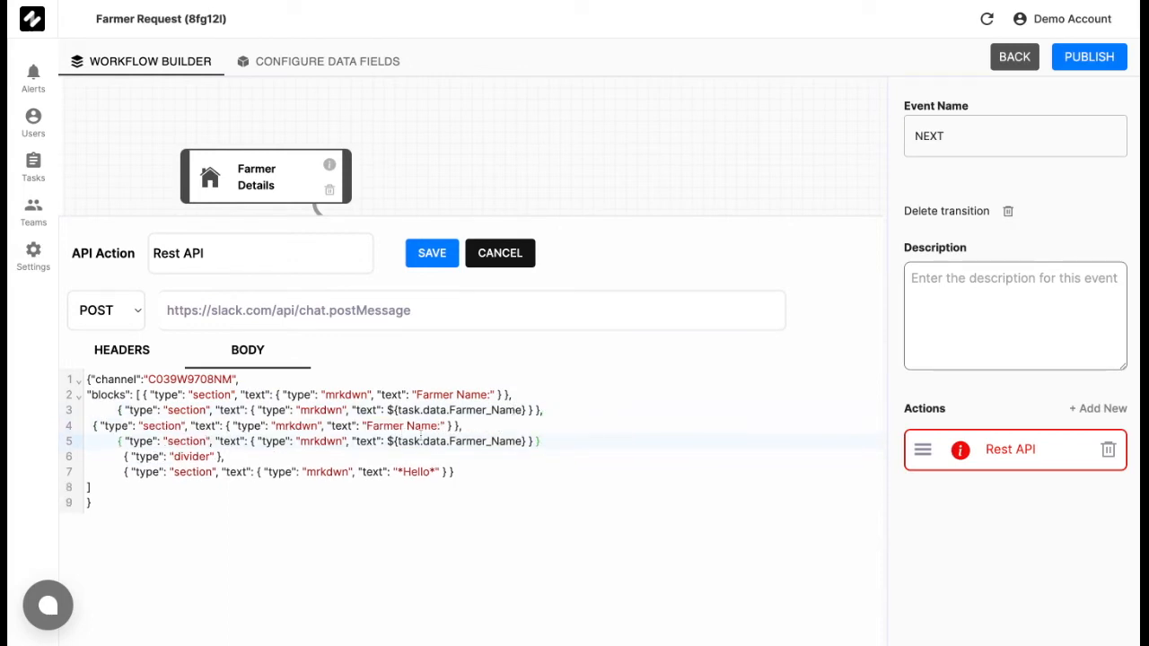
Step: Change the copied sections' texts to Farmer Request: and ${task.data.Request}, and the final section's text to ${task.data.City}
click(440, 427)
key(BackSpace)
key(BackSpace)
key(BackSpace)
key(BackSpace)
key(BackSpace)
text(Reques)
text(t:)
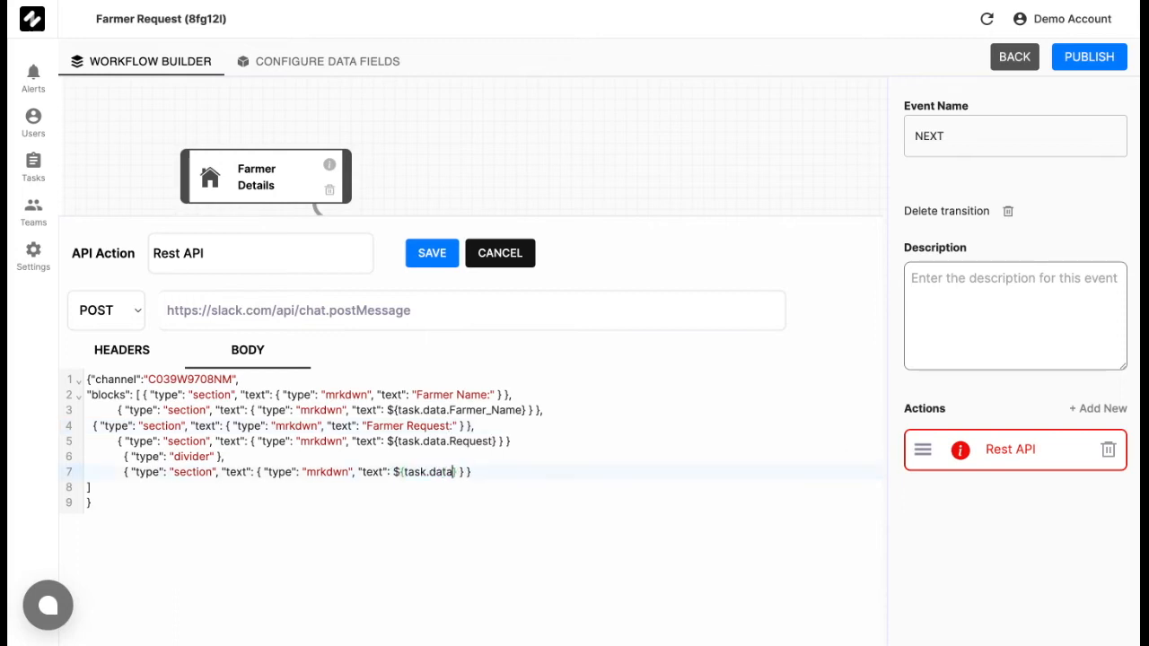
text(.)
text(City)
Step: Rename the API action as Send to Slack Channel, save it and publish the workflow
click(351, 254)
key(BackSpace)
key(BackSpace)
key(BackSpace)
key(BackSpace)
key(BackSpace)
key(BackSpace)
key(BackSpace)
key(BackSpace)
text(Send to Slack Channel)
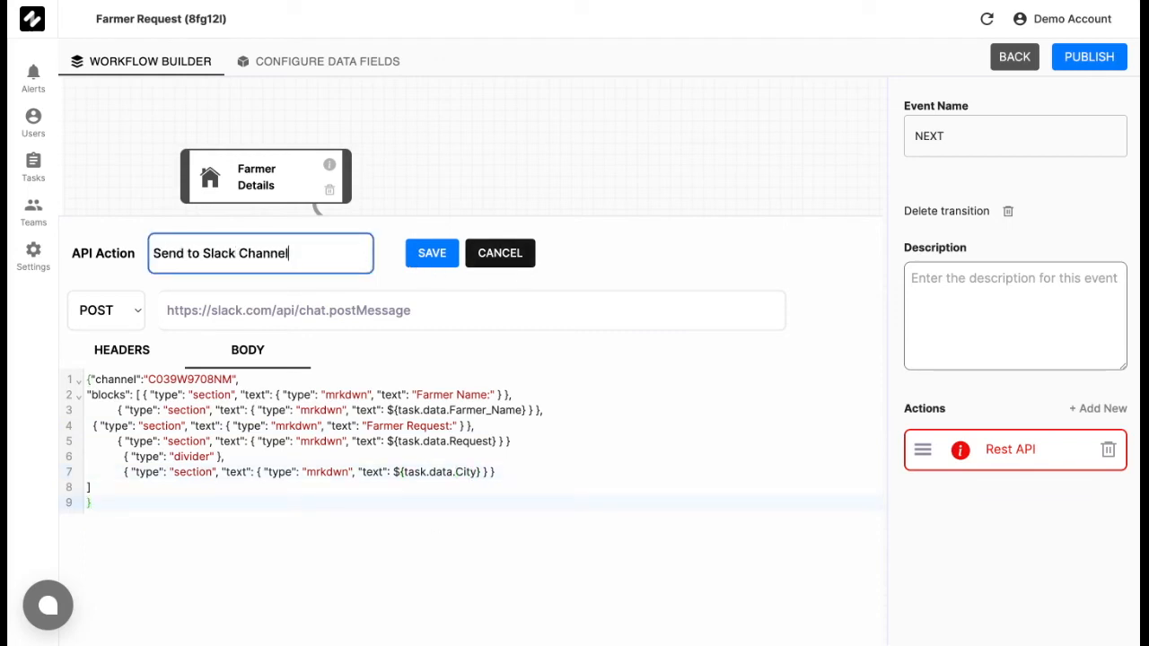
key(Return)
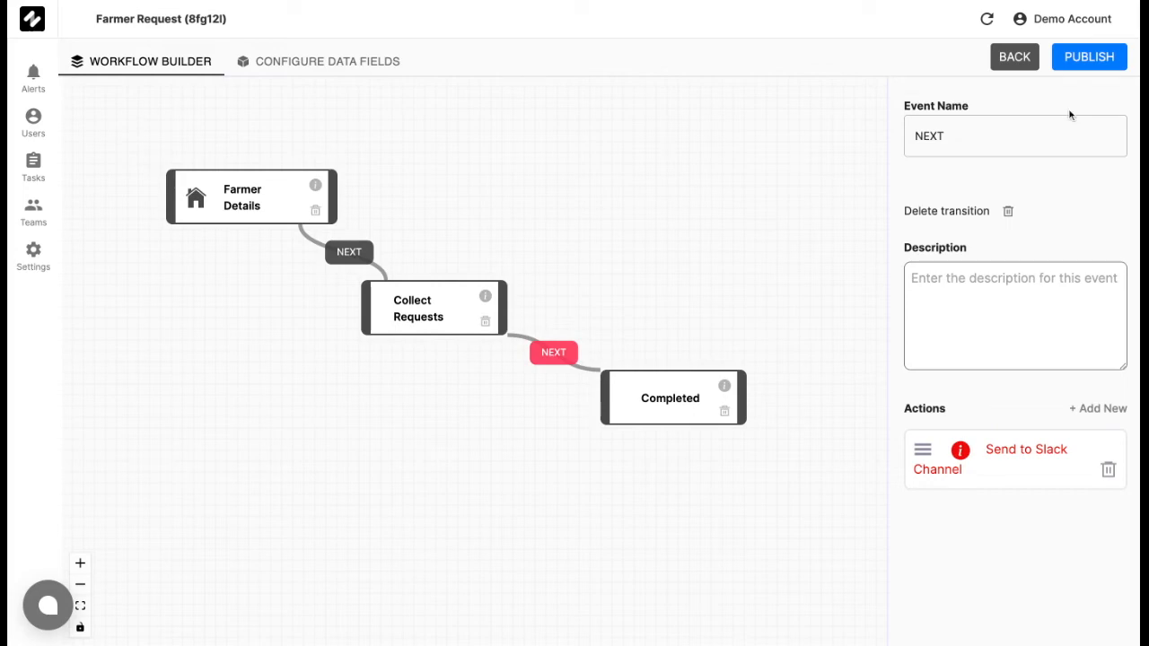
click(1091, 59)
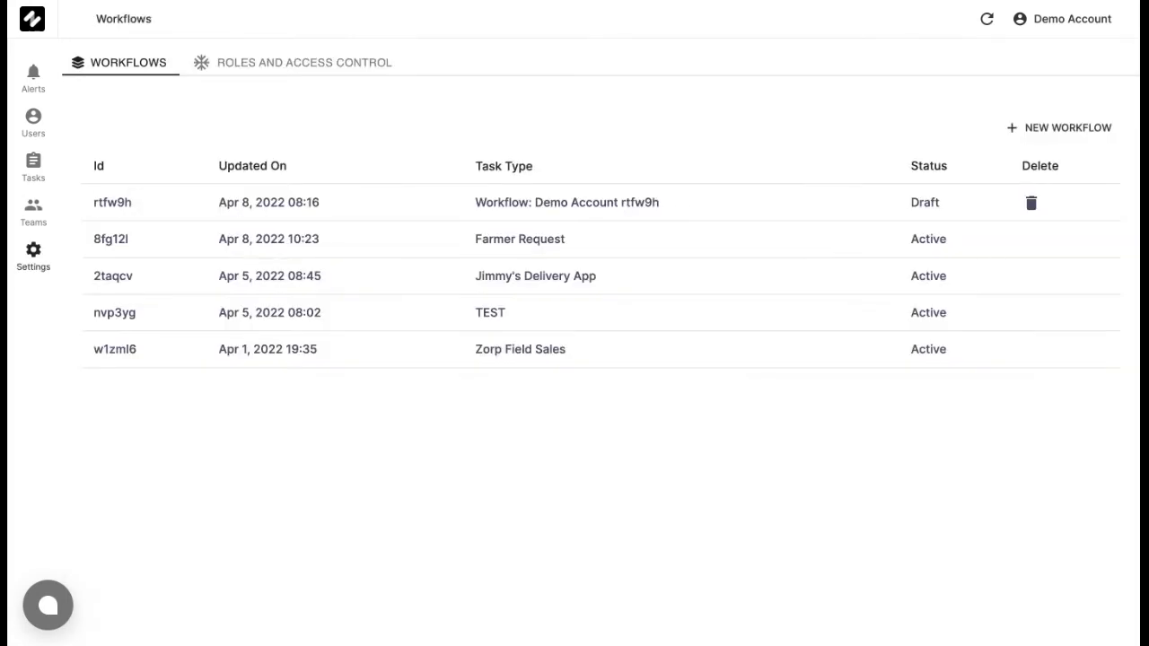
Step: Start a new single task of type Farmer Request and assign it to the Central team
click(34, 171)
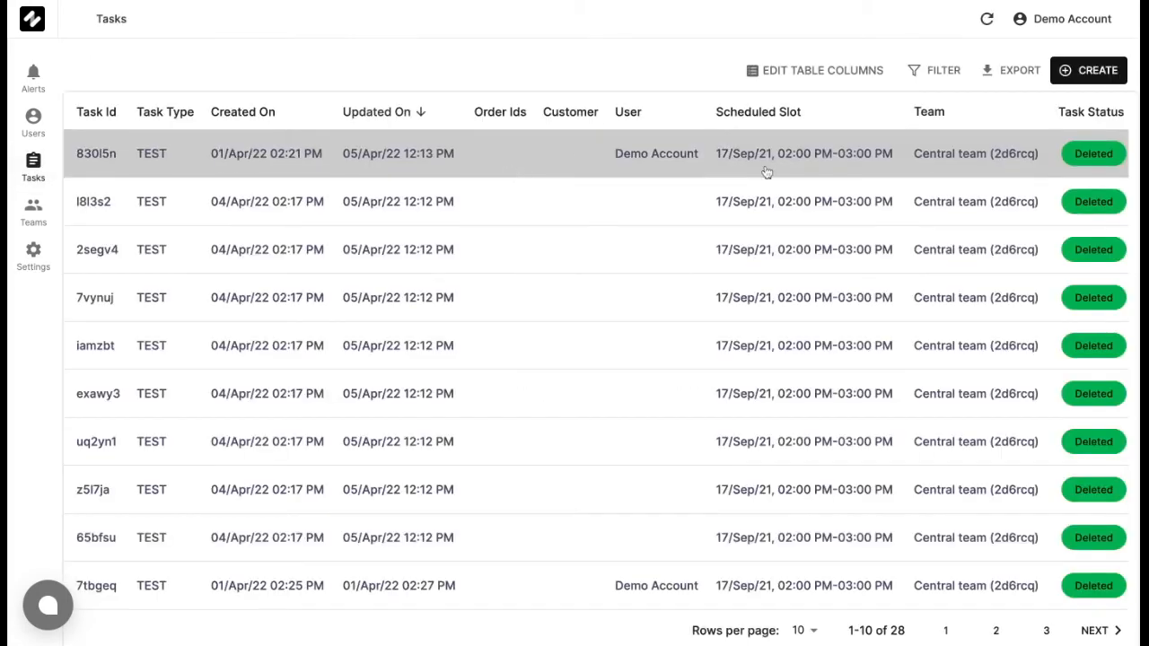
click(1081, 72)
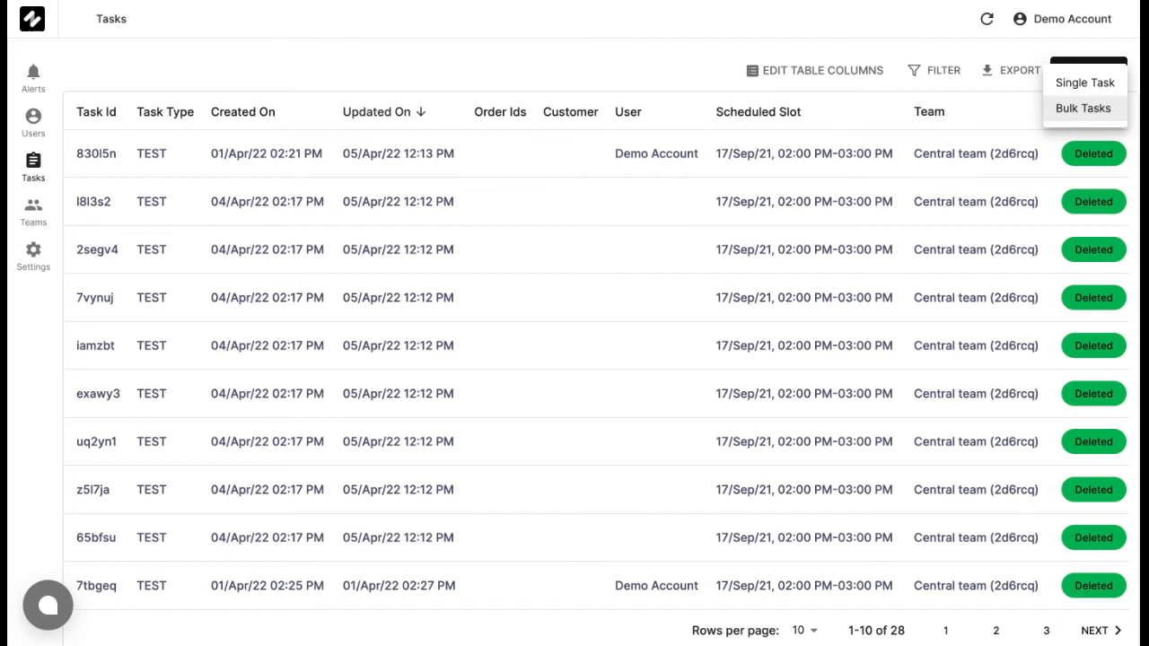
click(1099, 84)
click(566, 149)
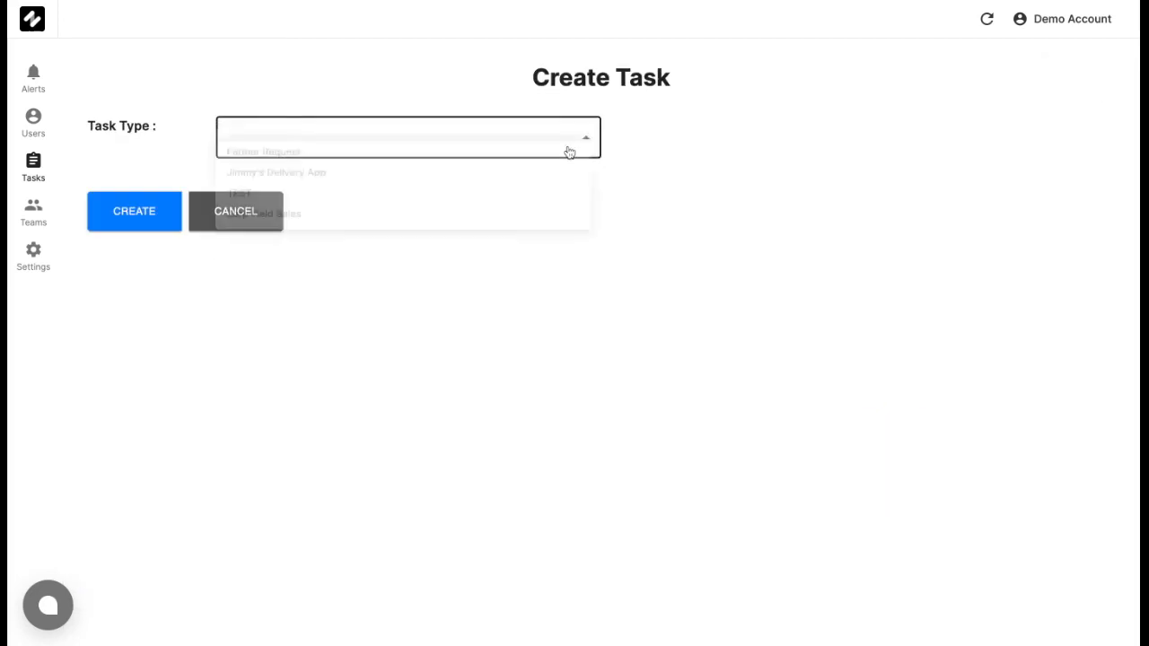
click(494, 160)
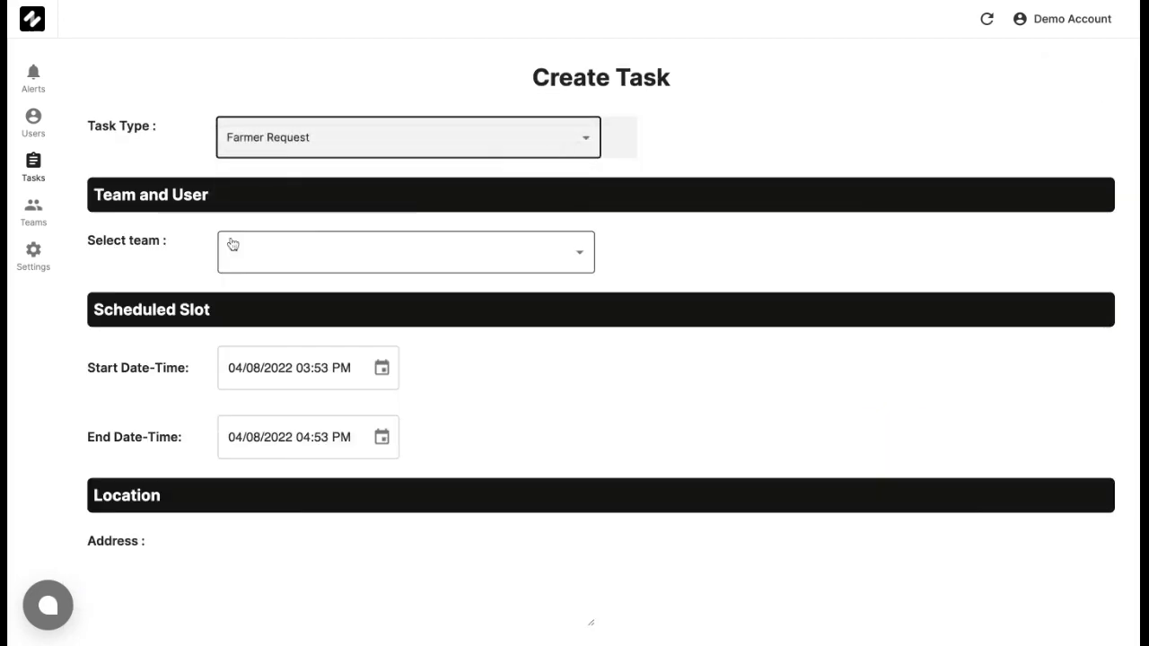
click(325, 257)
click(326, 252)
Step: Enter the task's address, the farmer's name and Bengaluru as the City_Town, and create the task
scroll(326, 252, down, 3)
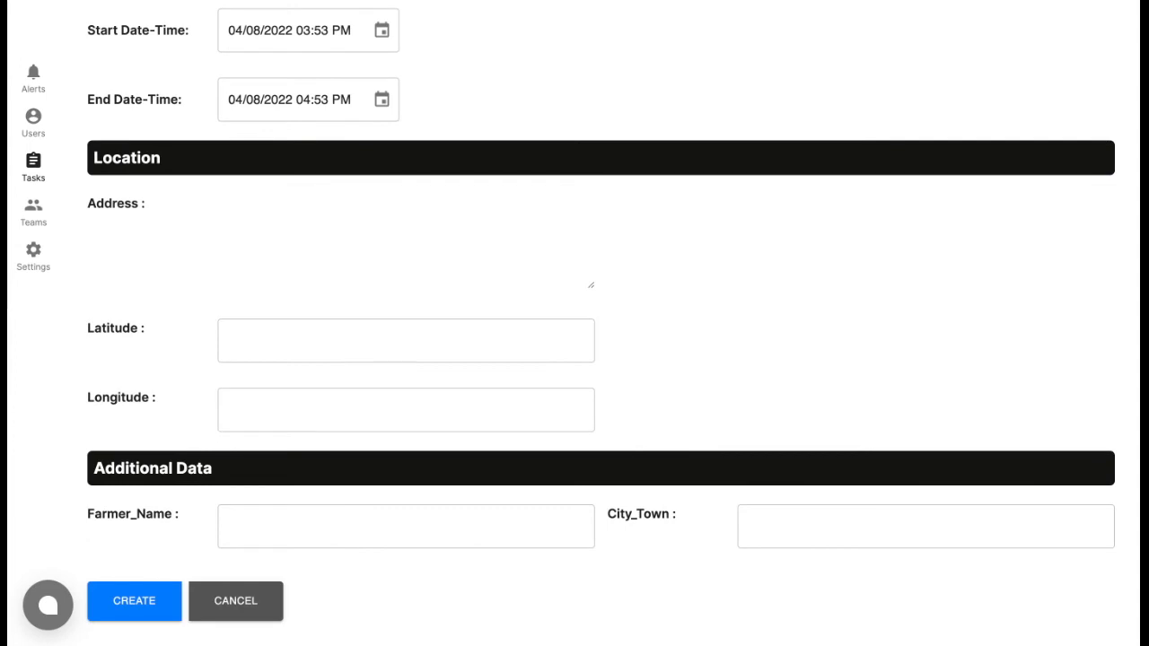
click(331, 279)
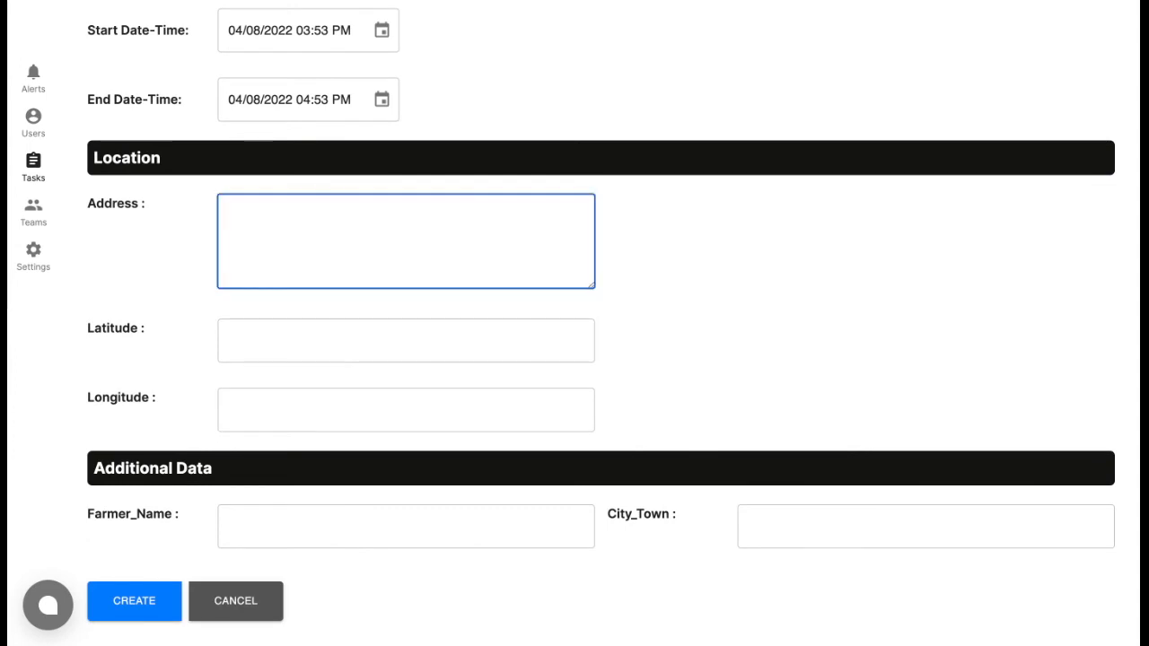
text(Whitefield, Bangalore)
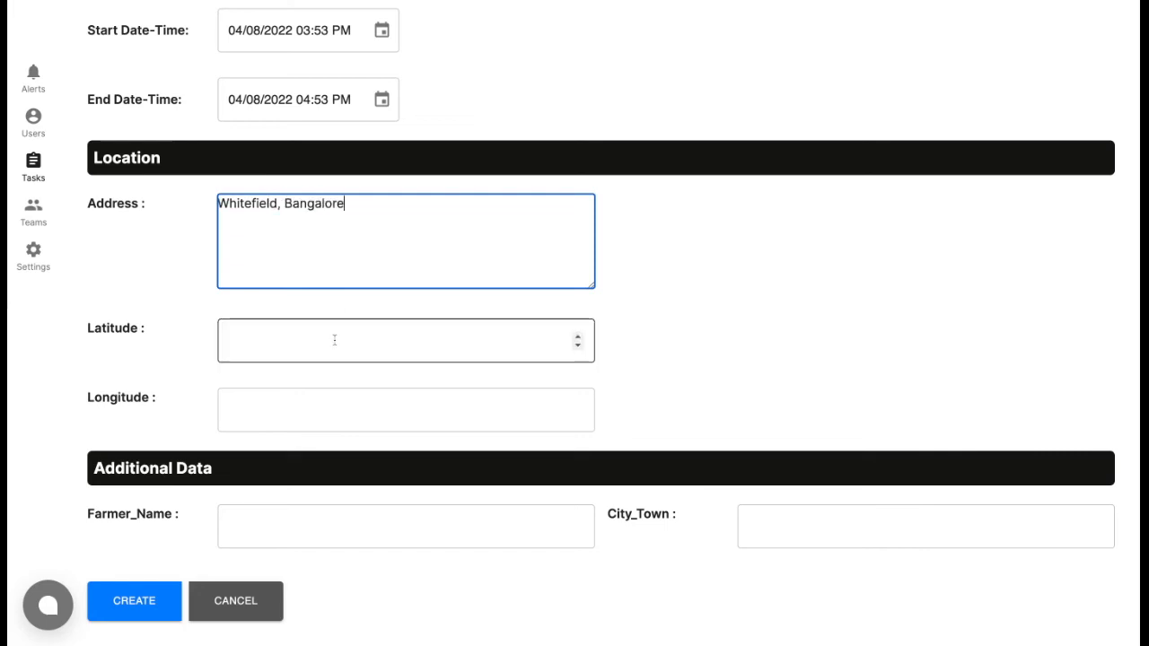
click(319, 517)
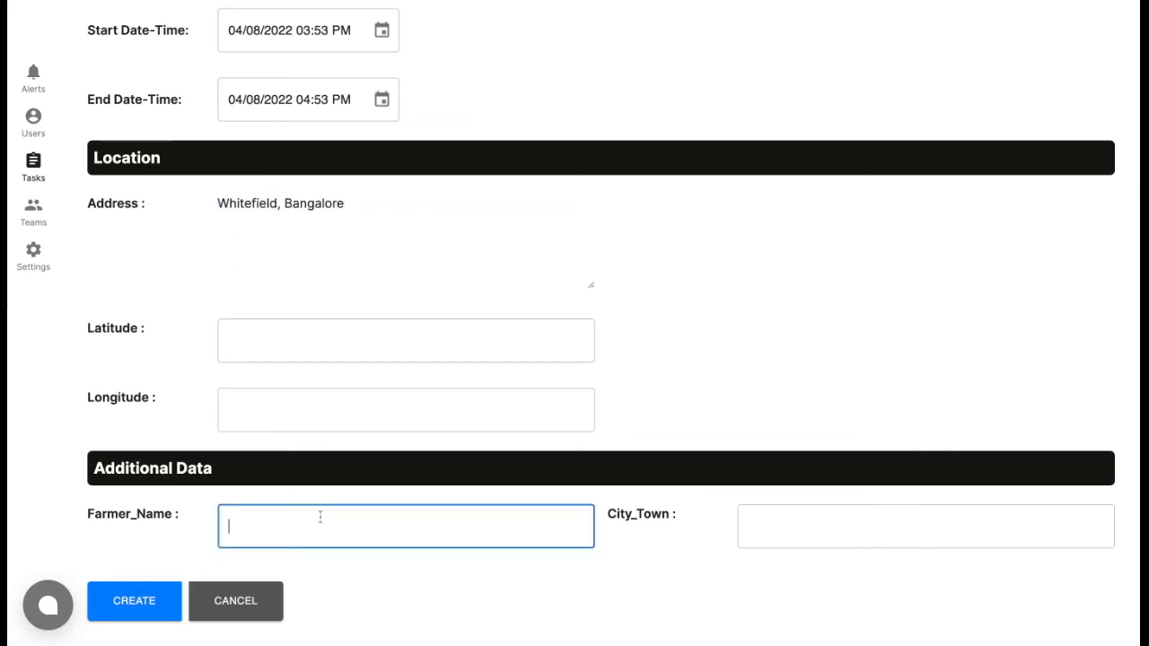
text(James)
click(857, 523)
text(Be)
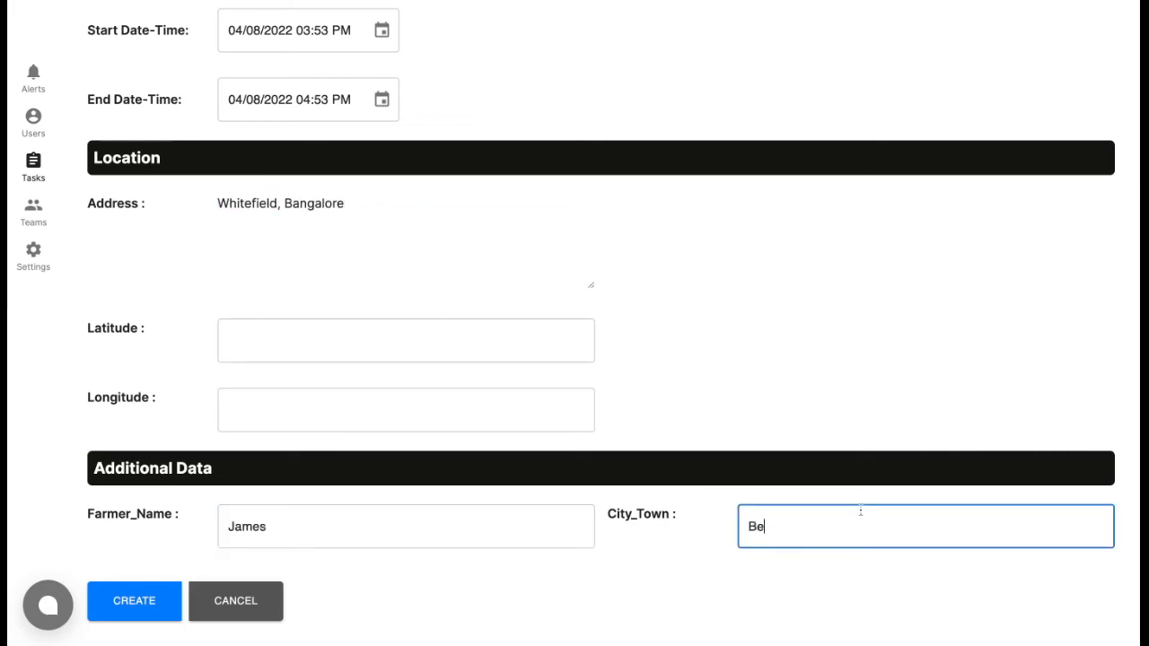
text(ngaluru)
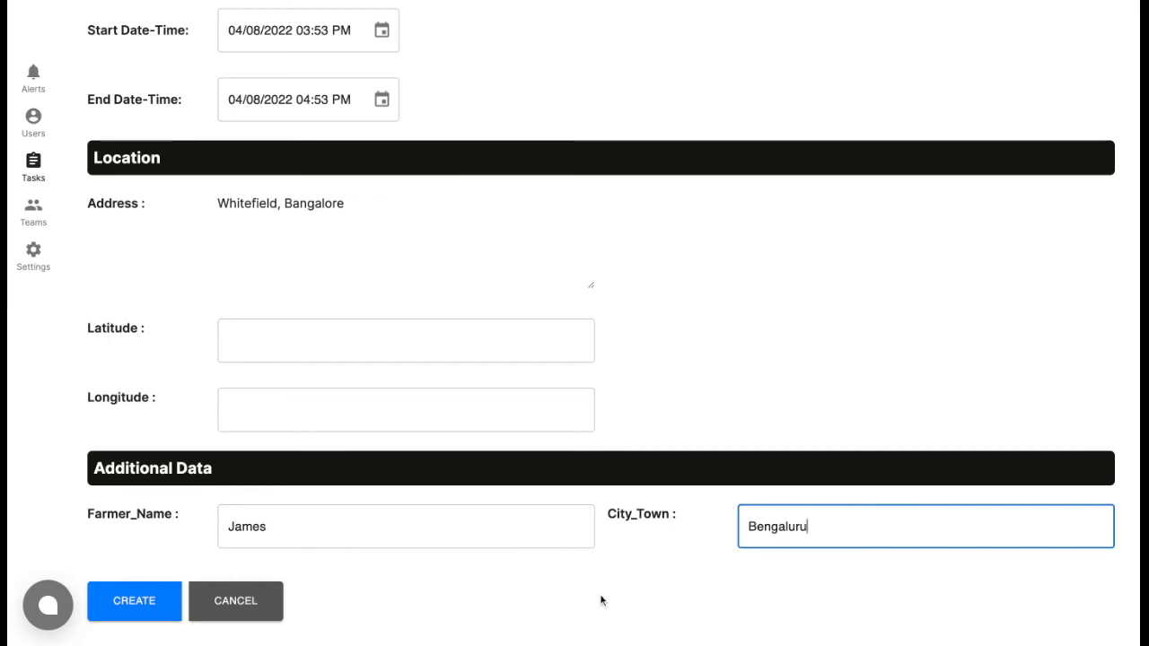
click(134, 612)
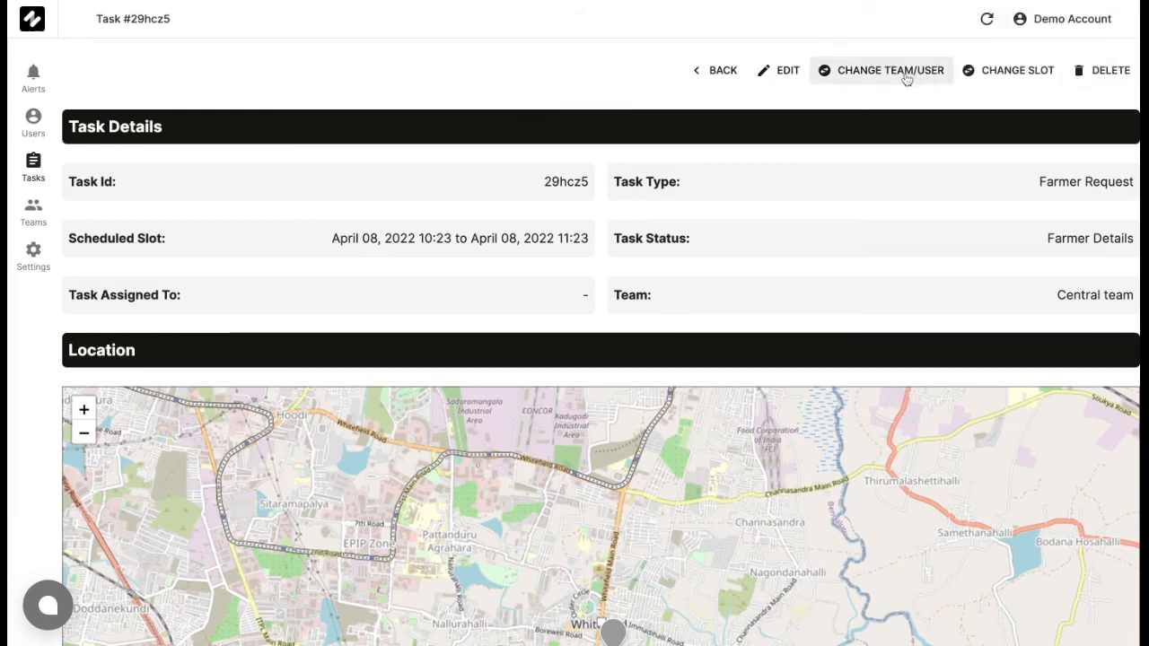
Step: Assign the new task to the Demo Account user within the Central team
click(905, 80)
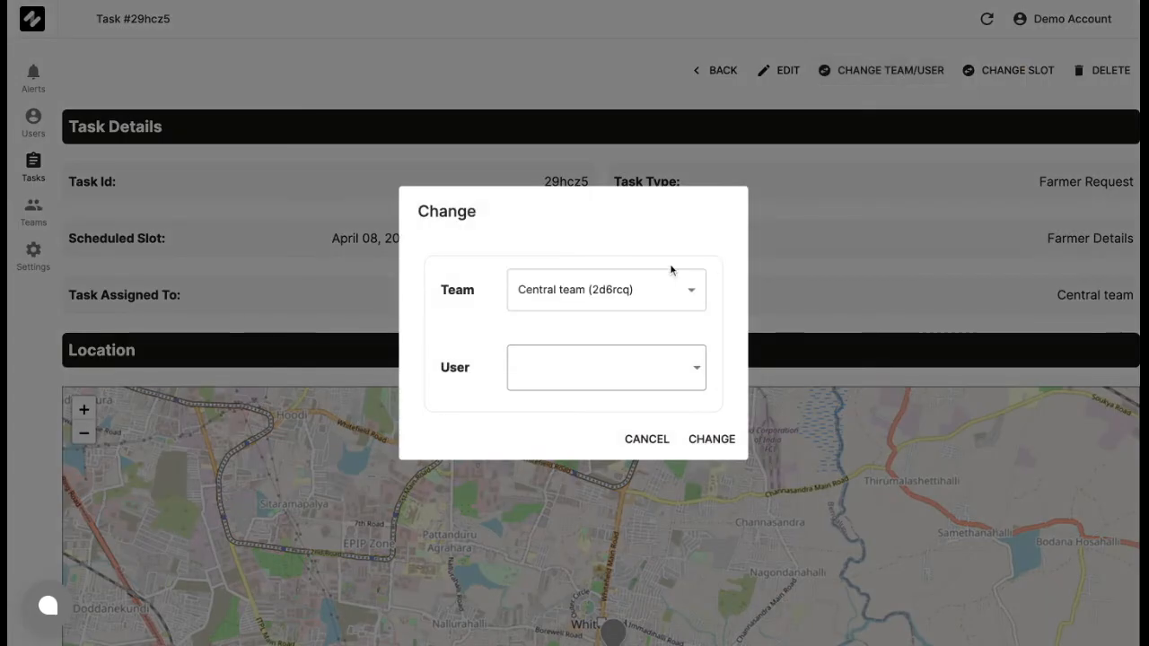
click(656, 368)
click(624, 400)
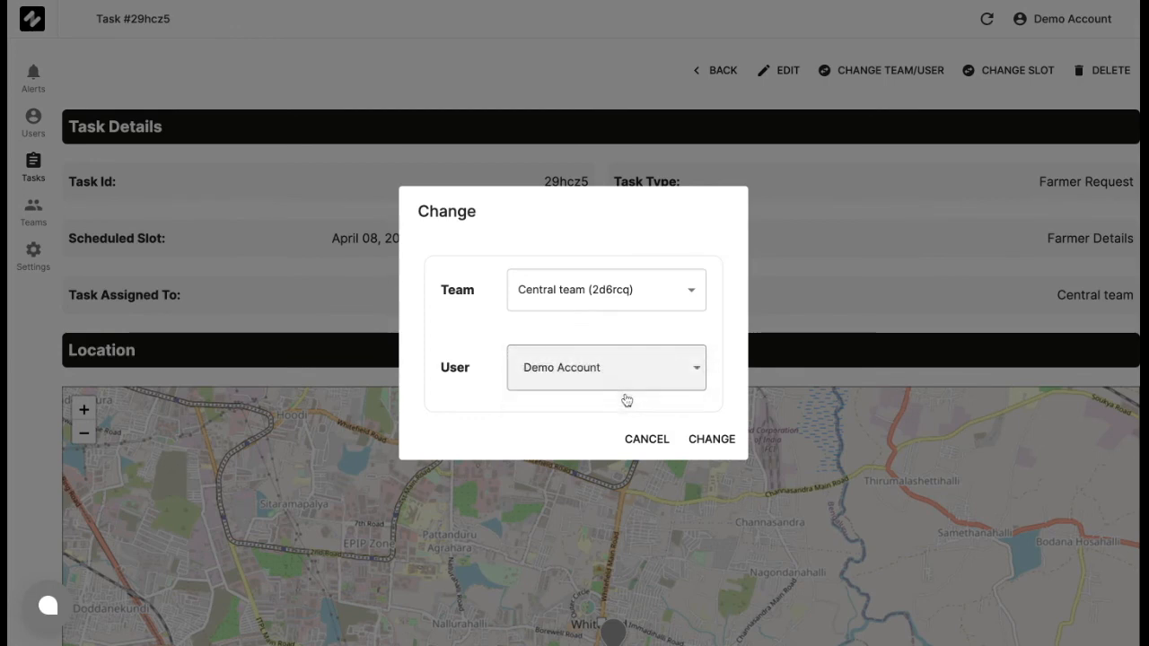
click(705, 440)
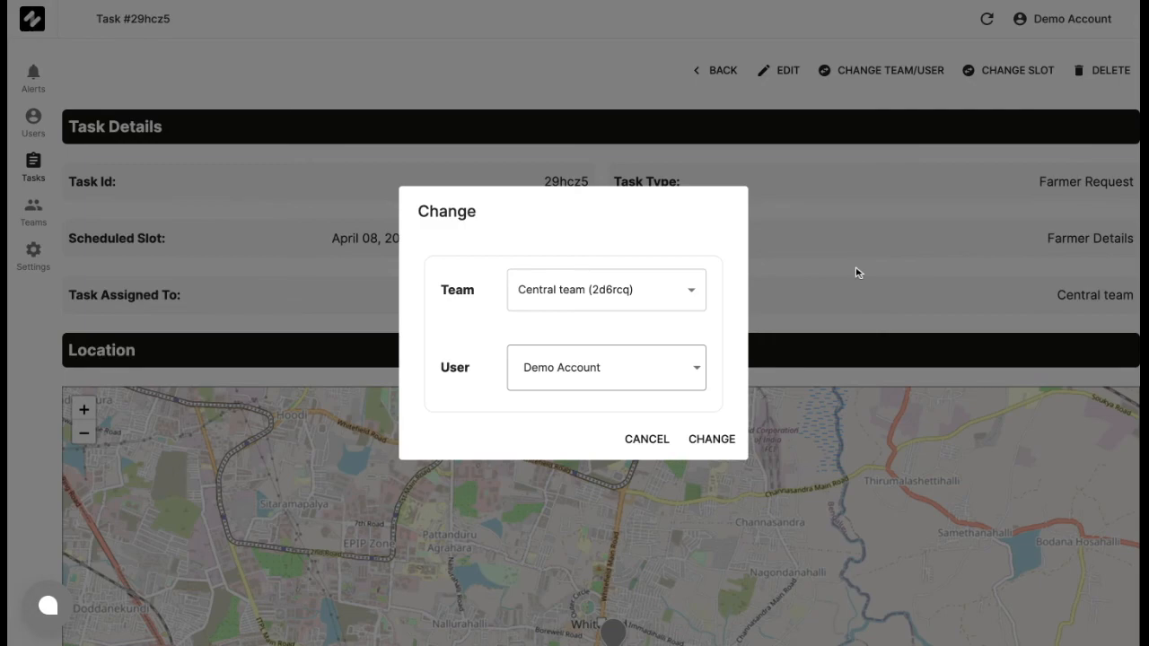
click(720, 439)
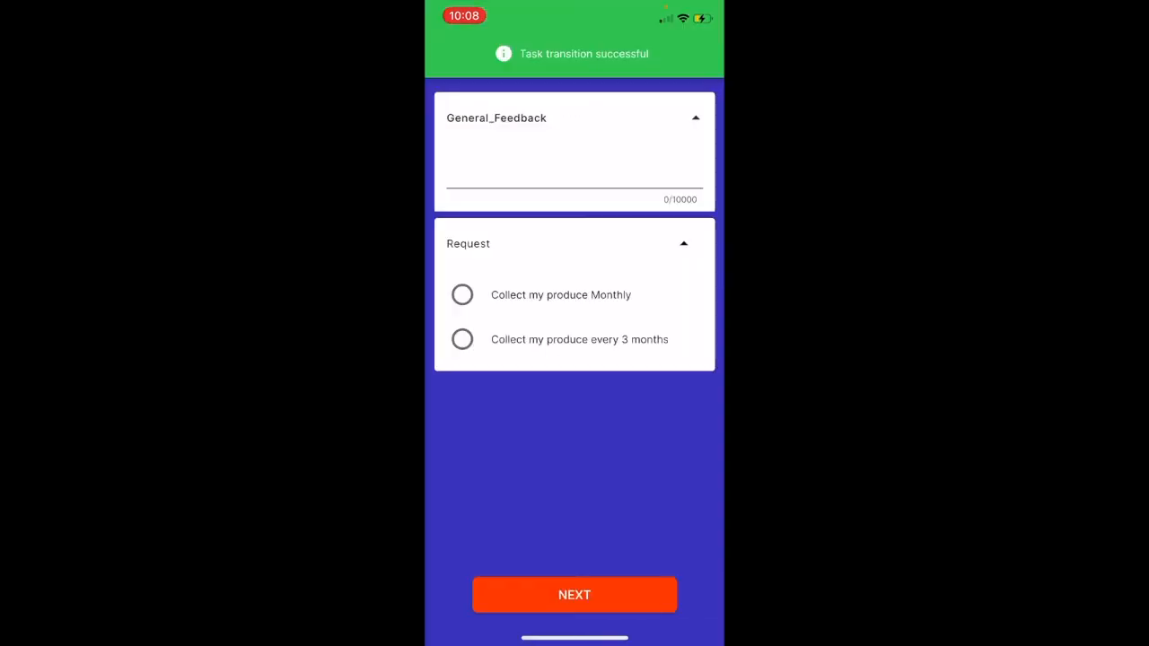
Step: Enter "Need frequent Visits" as General_Feedback, choose Collect my produce every 3 months as the Request, and submit the form
click(574, 169)
text(n)
key(BackSpace)
text(Need fre)
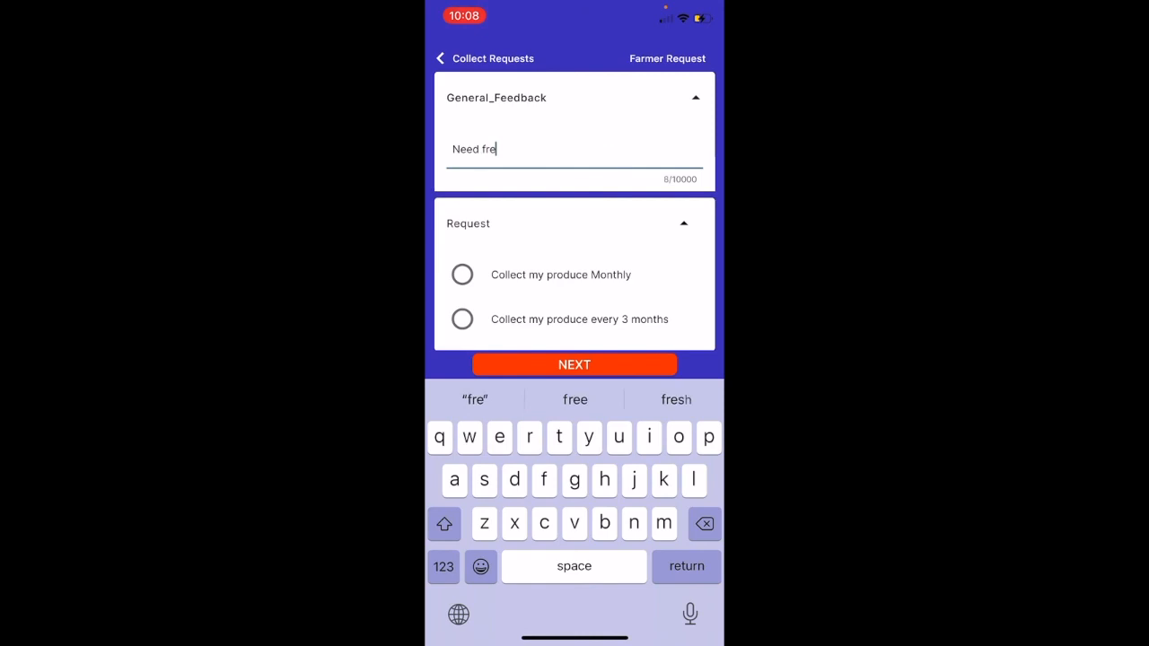
text(quent V)
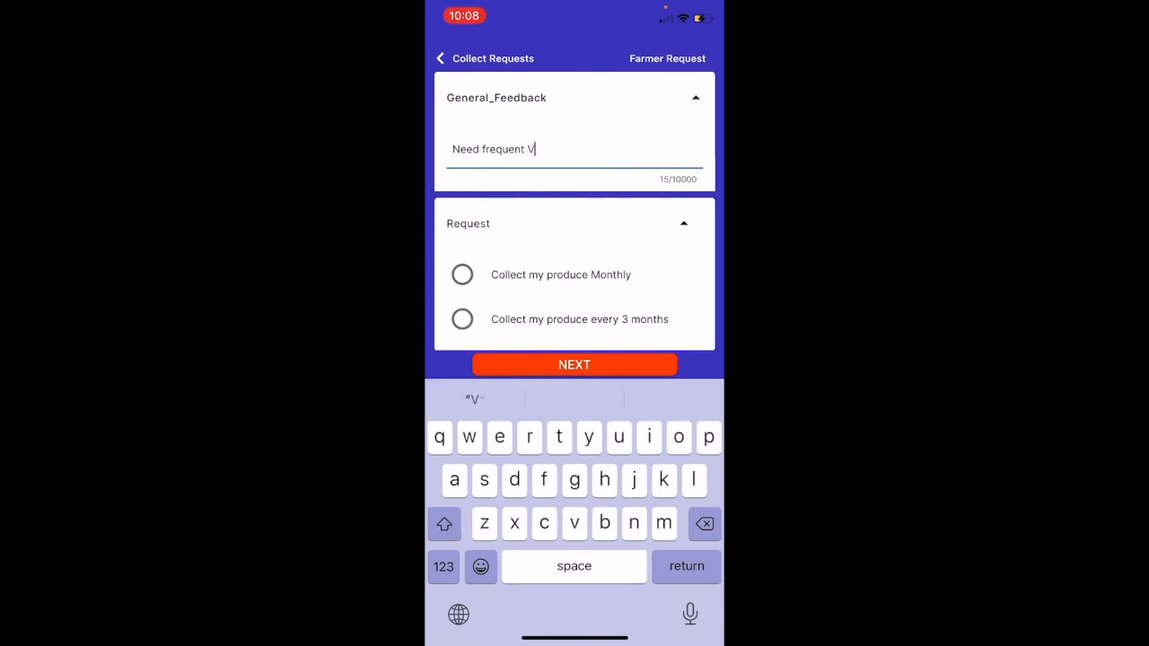
text(isits)
click(462, 319)
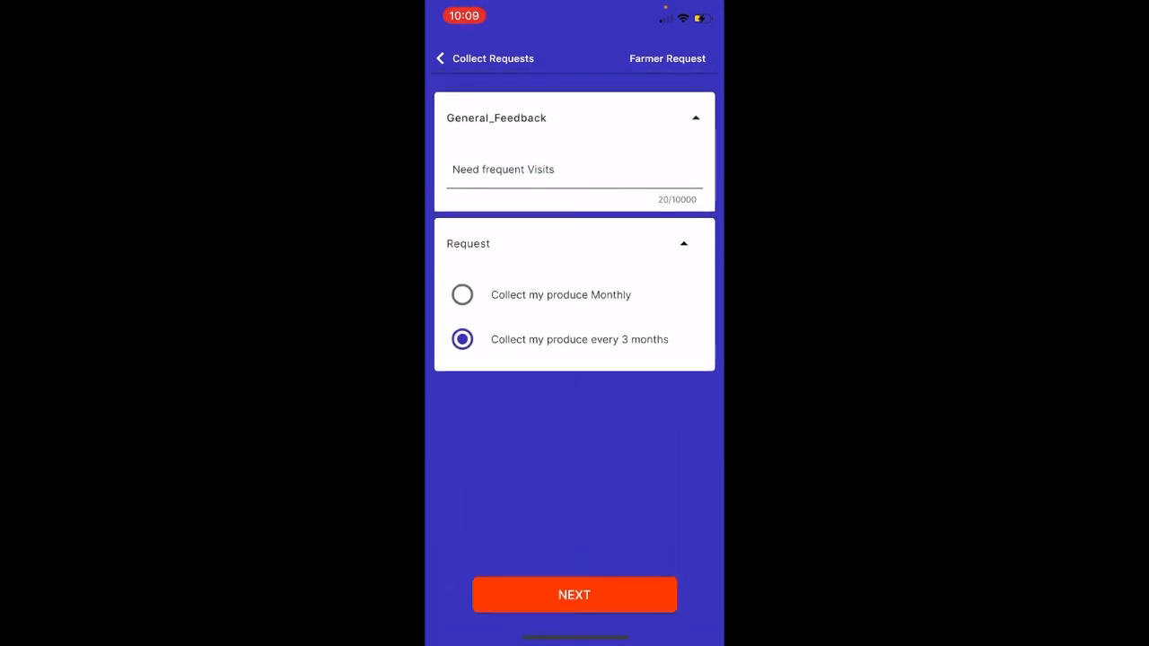
click(575, 594)
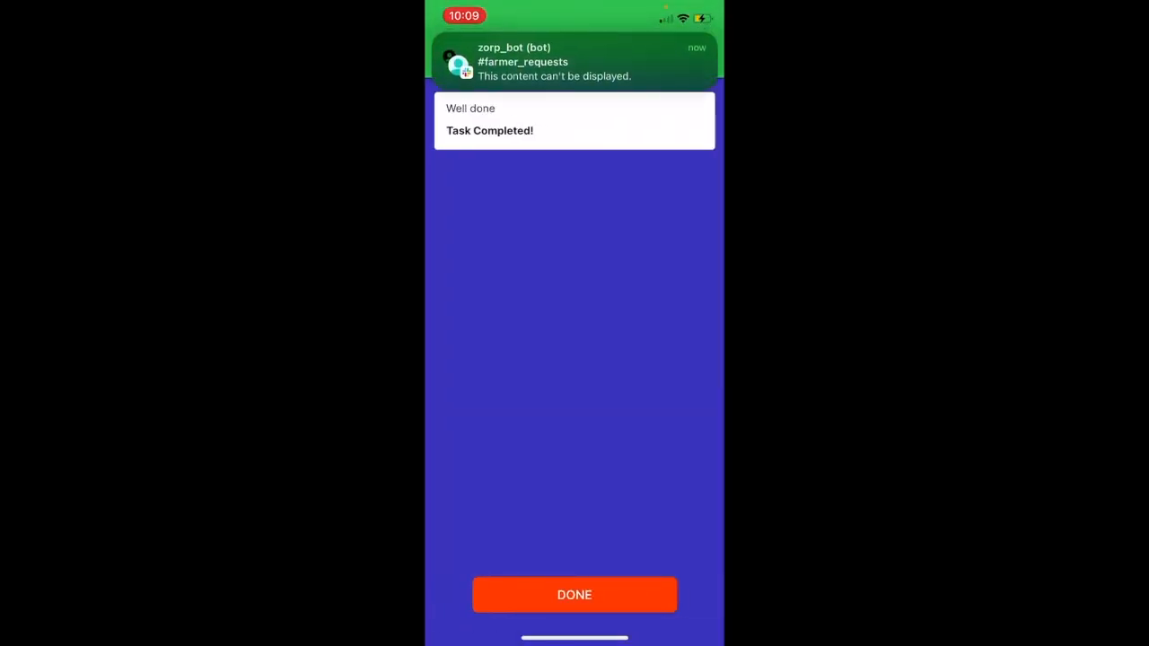
Step: Switch to Slack through the farmer_requests notification to check the message sent by the workflow
click(554, 61)
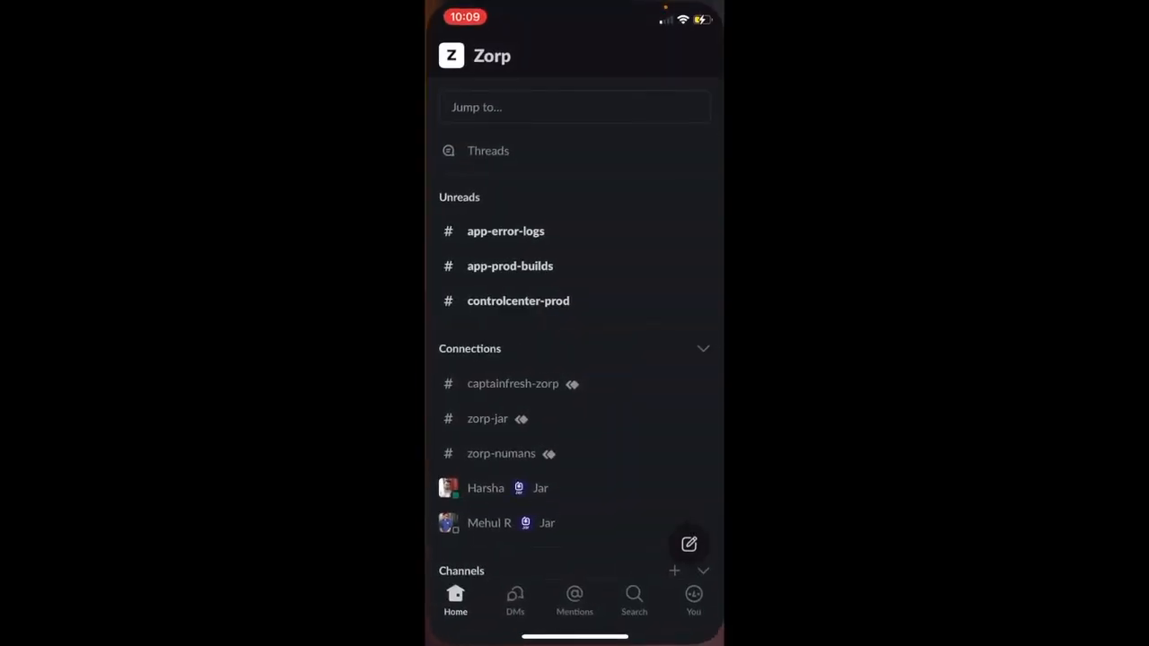
scroll(579, 311, down, 2)
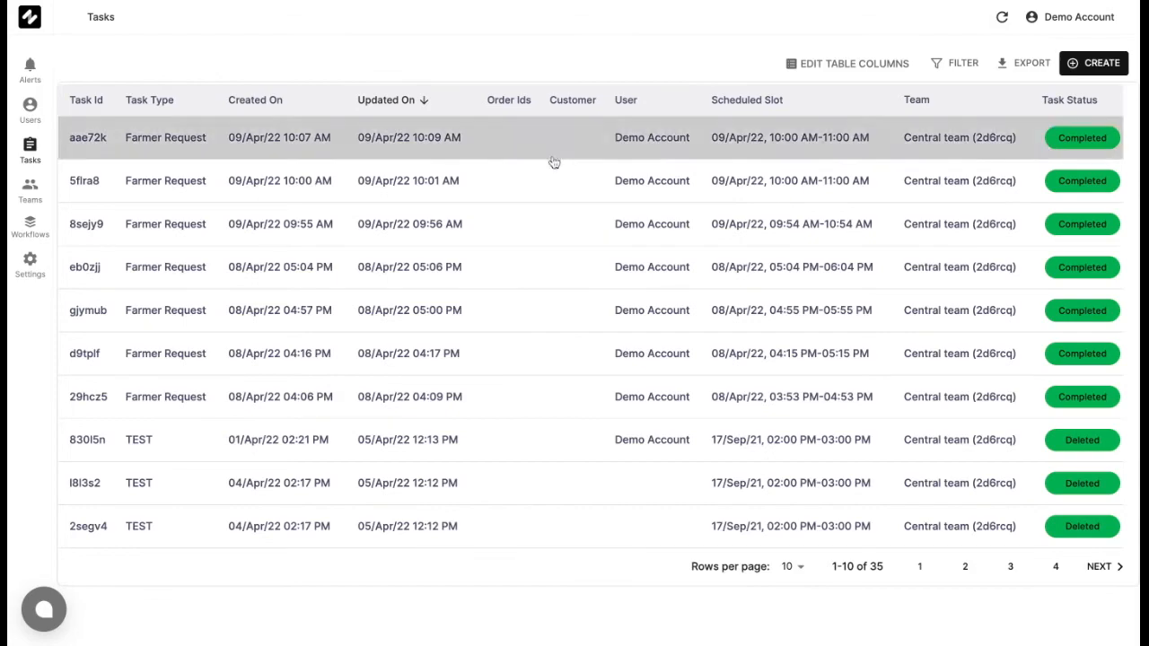
Step: Review the details and additional data of the most recently updated Farmer Request task, and return to the task list
click(587, 136)
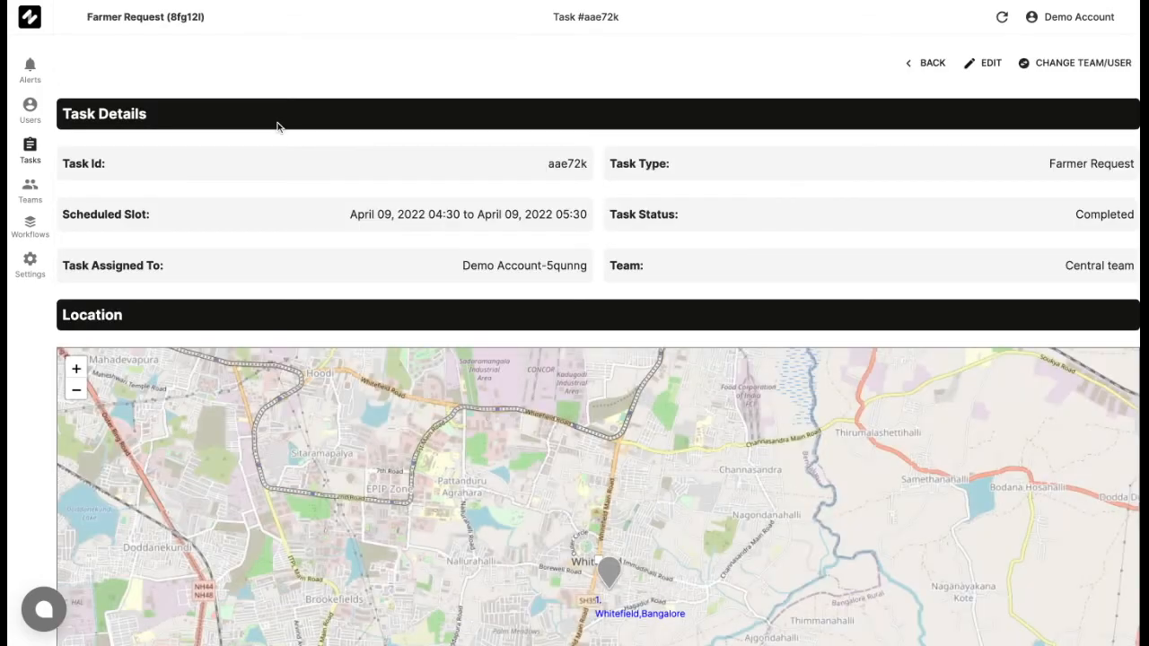
scroll(406, 174, down, 5)
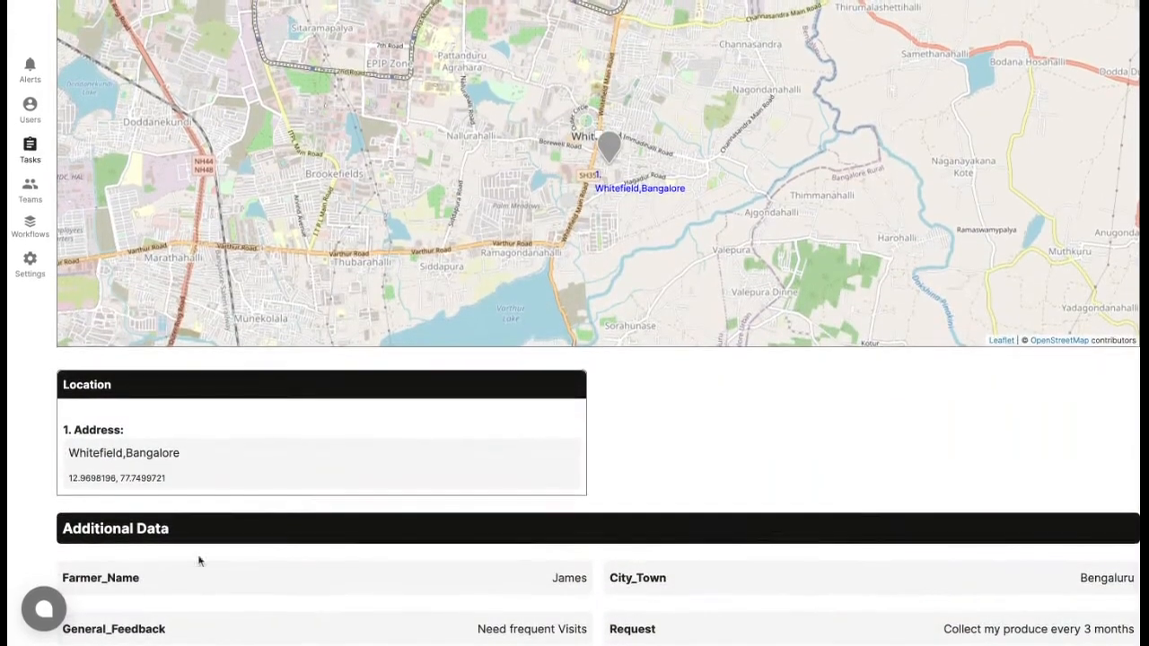
scroll(622, 436, up, 5)
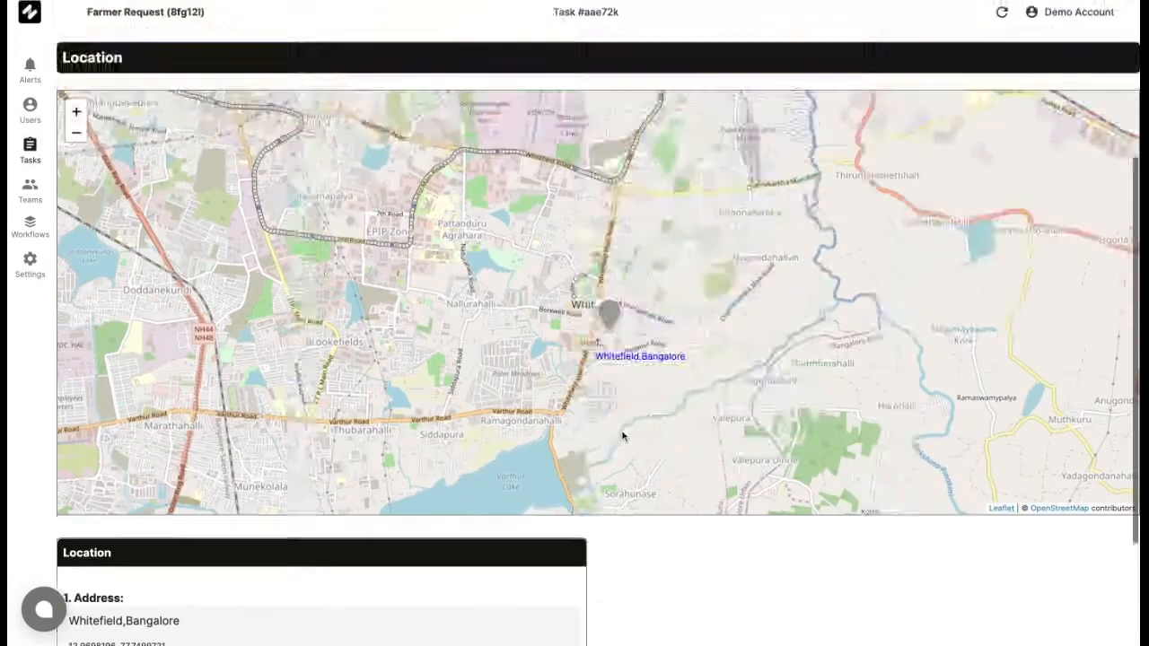
click(924, 63)
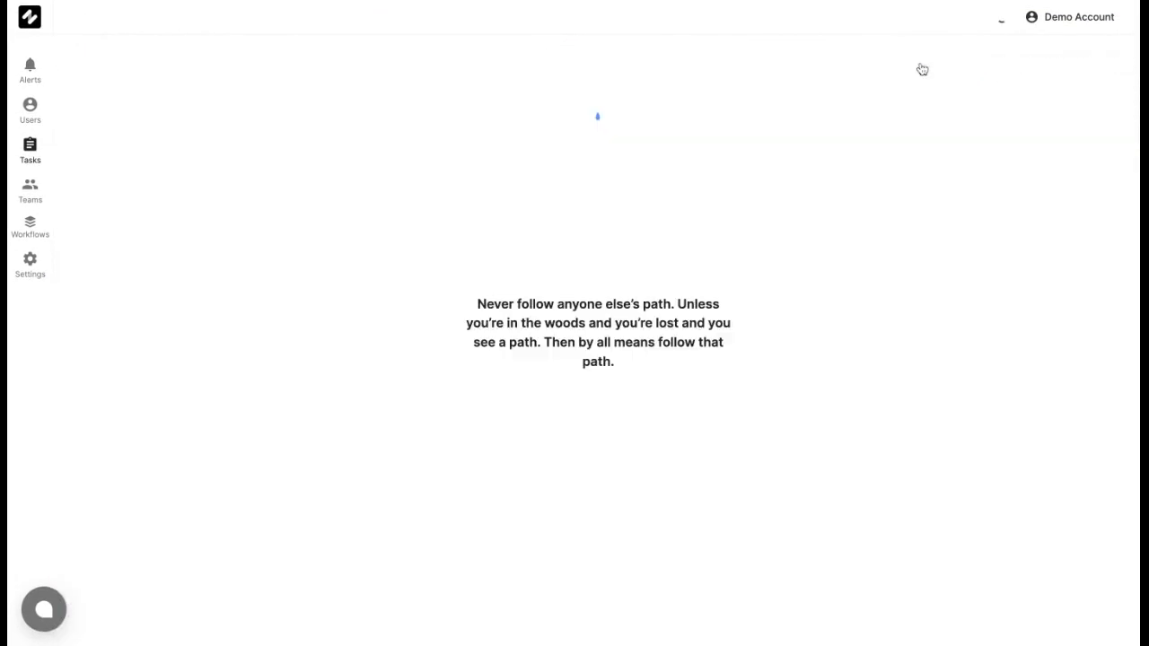